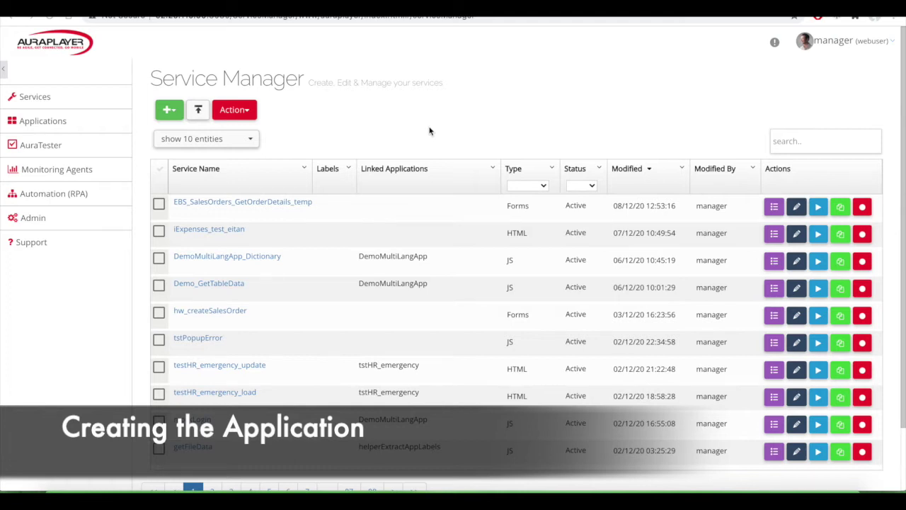
Create a new application named demo_createSalesOrder and keep its type as Standard.
click(38, 124)
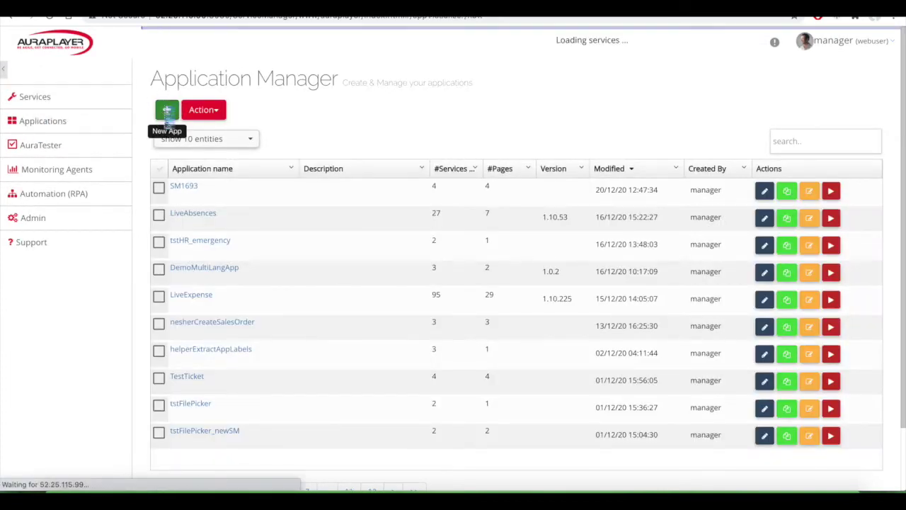
click(167, 112)
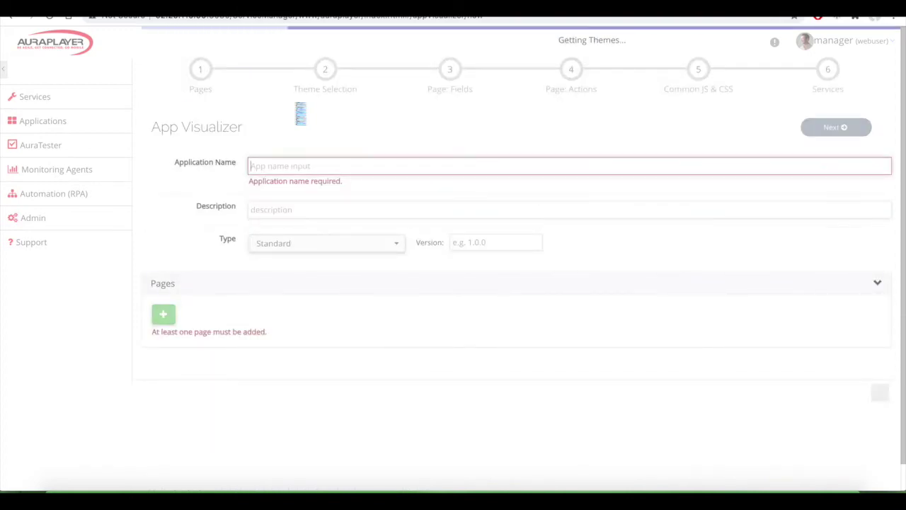
click(332, 163)
text(dem)
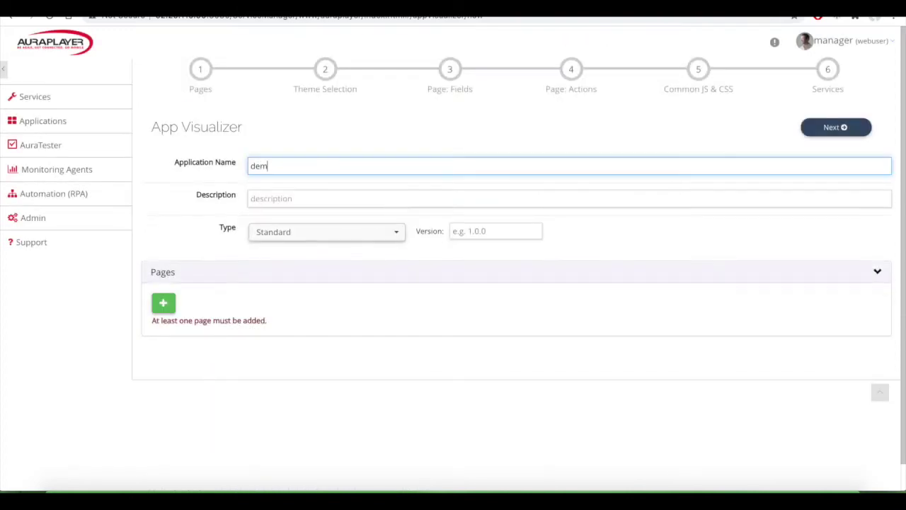
text(o_createSa)
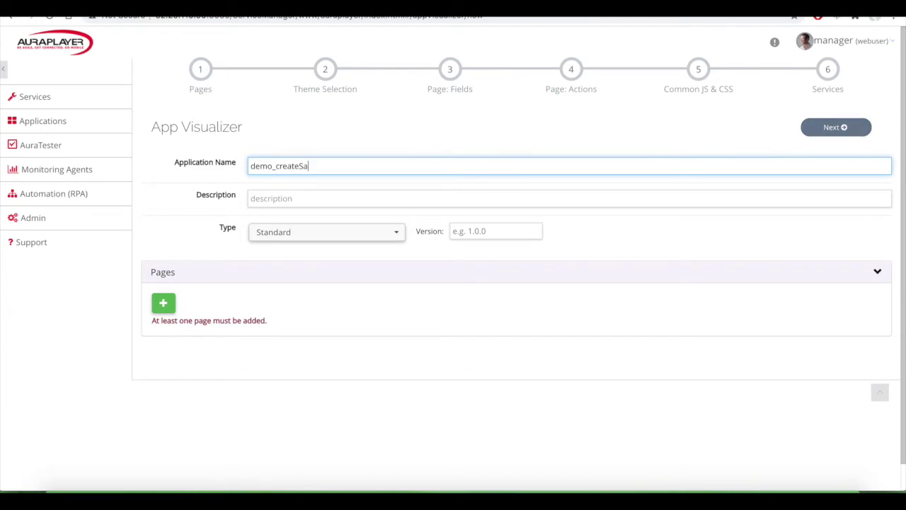
text(lesOrder)
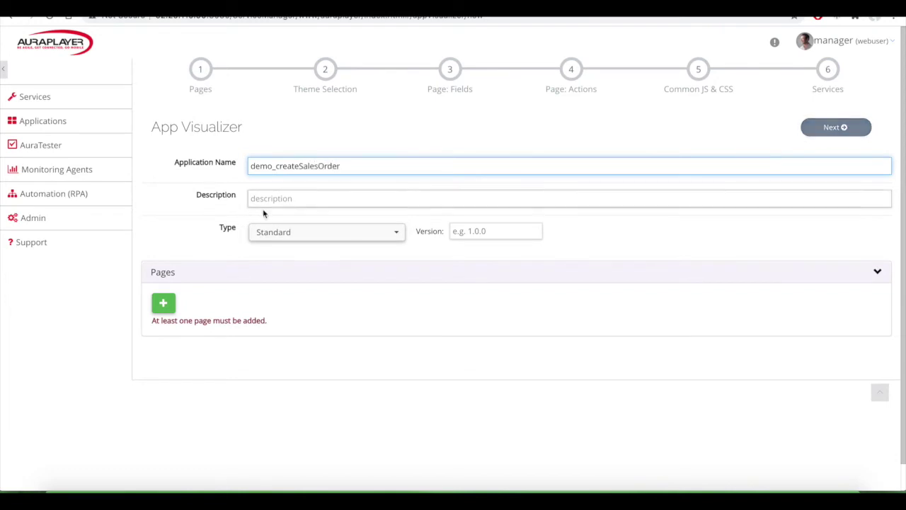
click(290, 234)
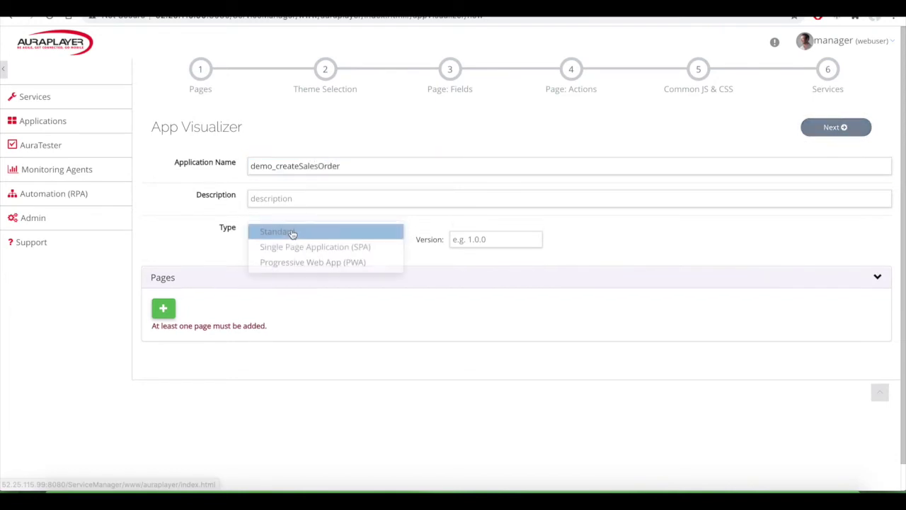
click(213, 218)
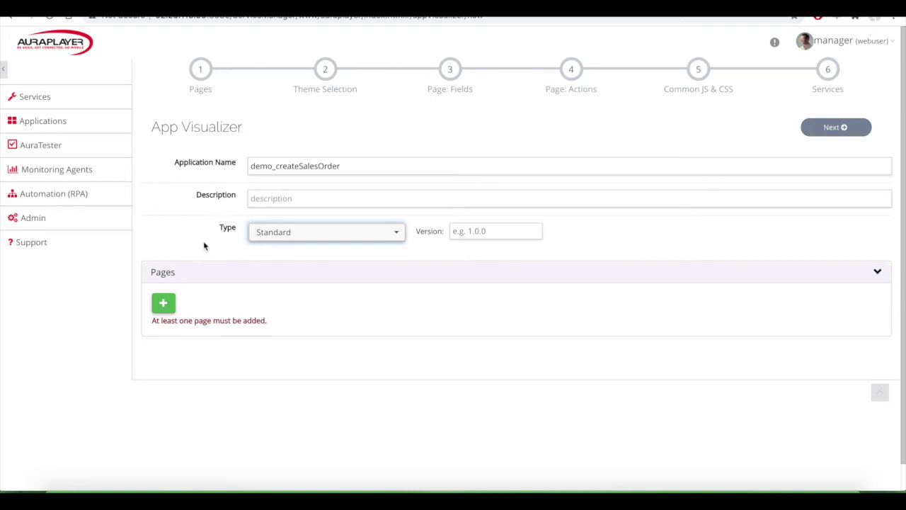
Add three pages named Login, OrdersList and NewOrder to the application.
click(165, 302)
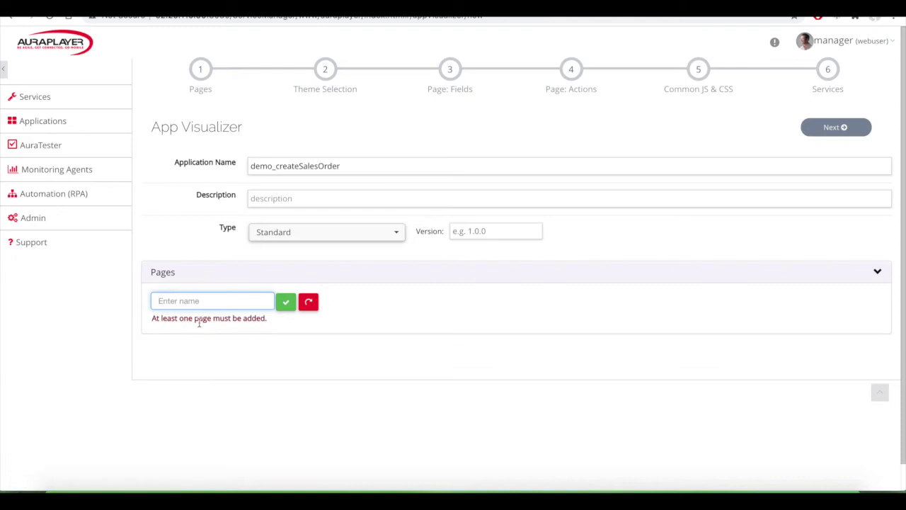
text(Logi)
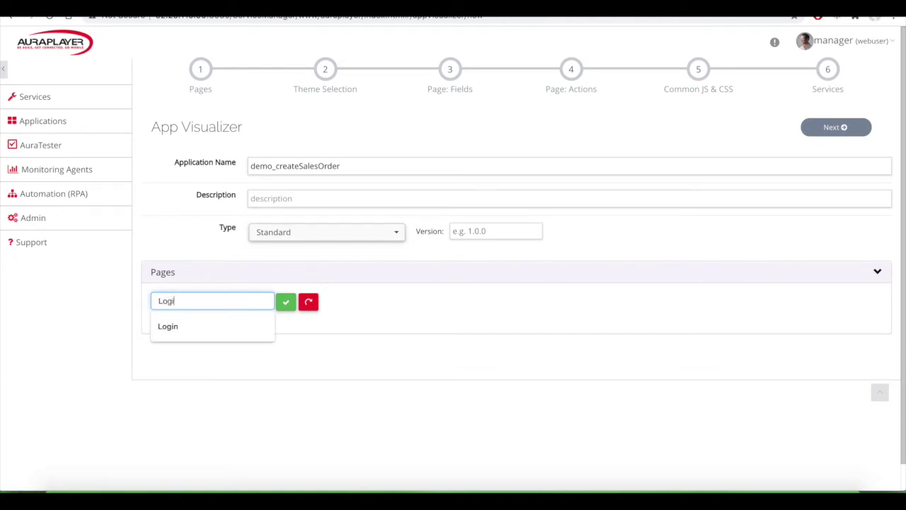
text(n)
key(Return)
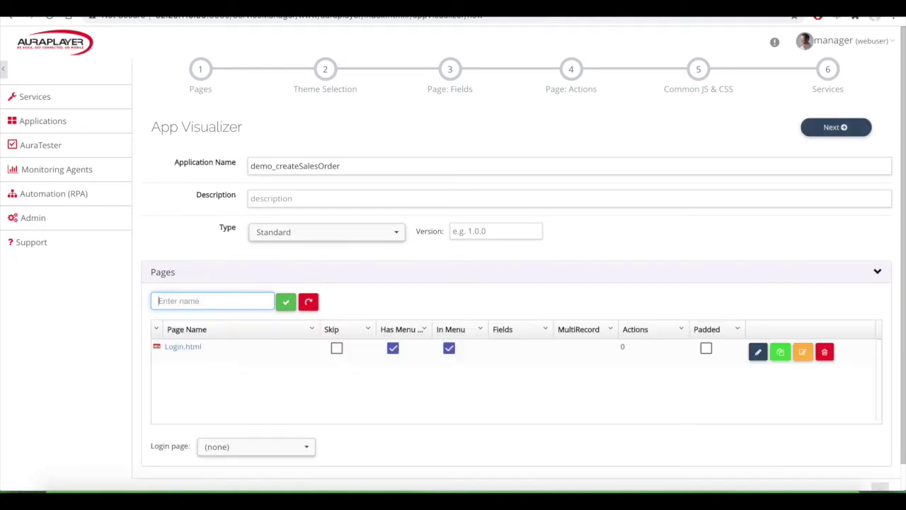
text(OrdersList)
key(Return)
text(N)
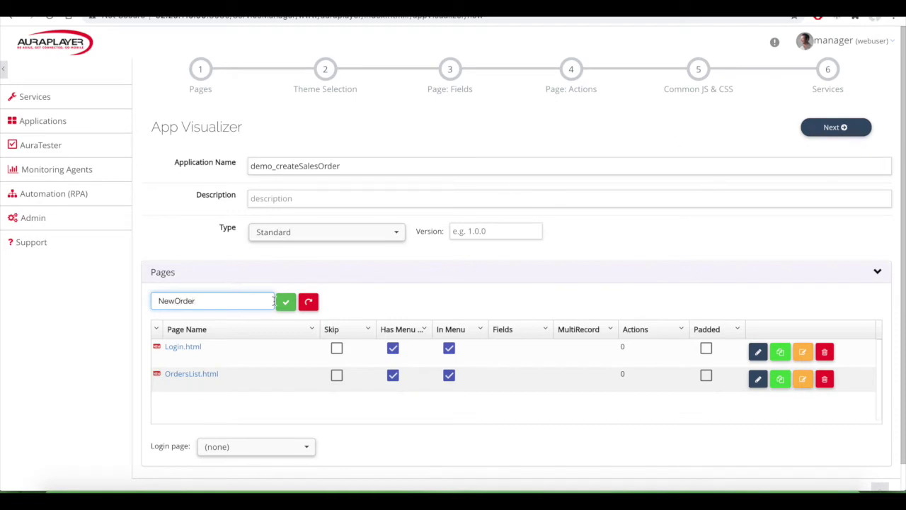
click(285, 302)
Advance to theme selection and apply the myCoolTheme template design, accepting the theme change.
click(846, 128)
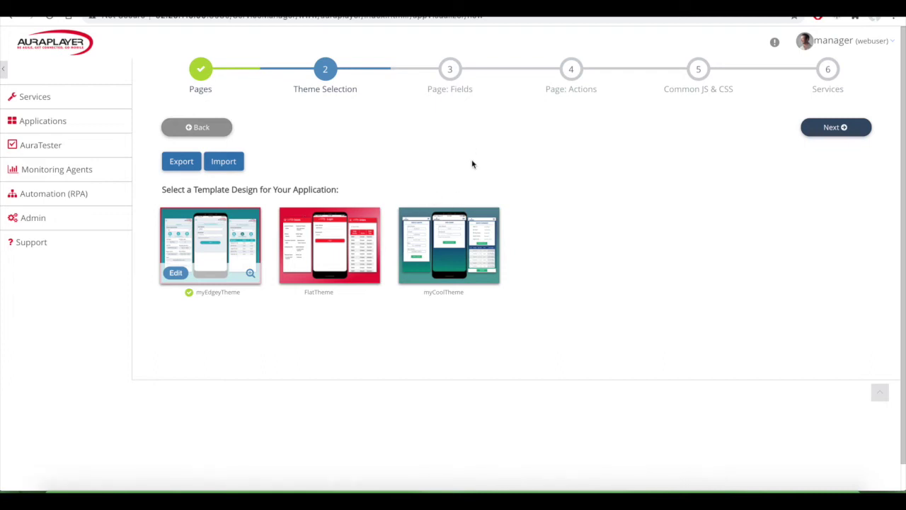
click(441, 253)
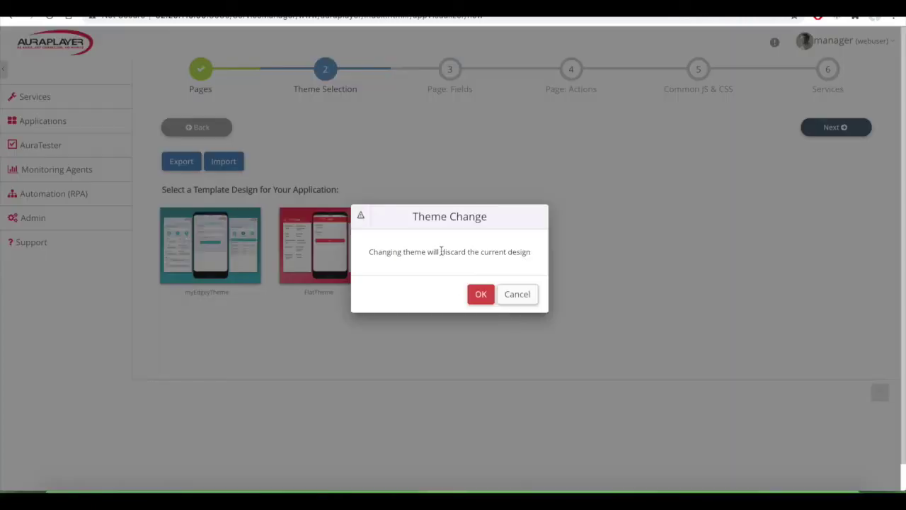
click(482, 295)
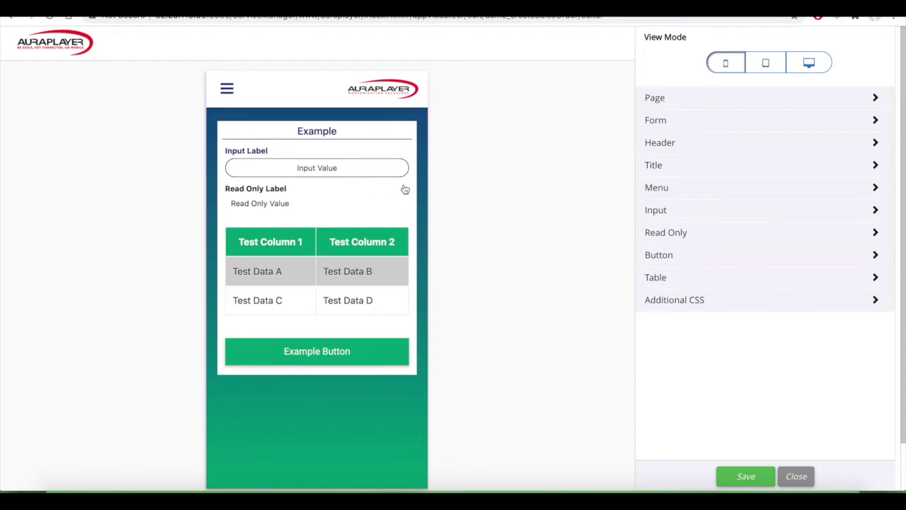
Replace the page's gradient background with the uploaded warehouse image, brightened by 15 %.
click(720, 99)
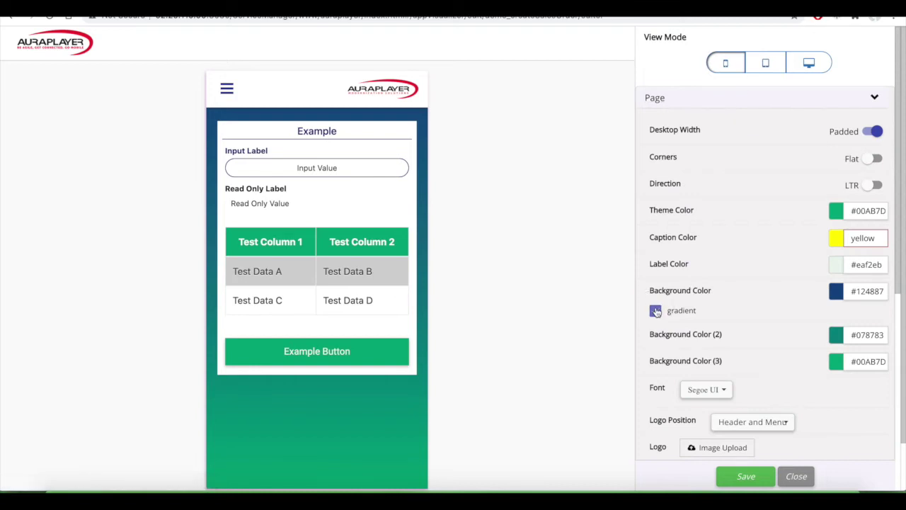
click(656, 311)
scroll(705, 283, down, 1)
scroll(716, 287, down, 1)
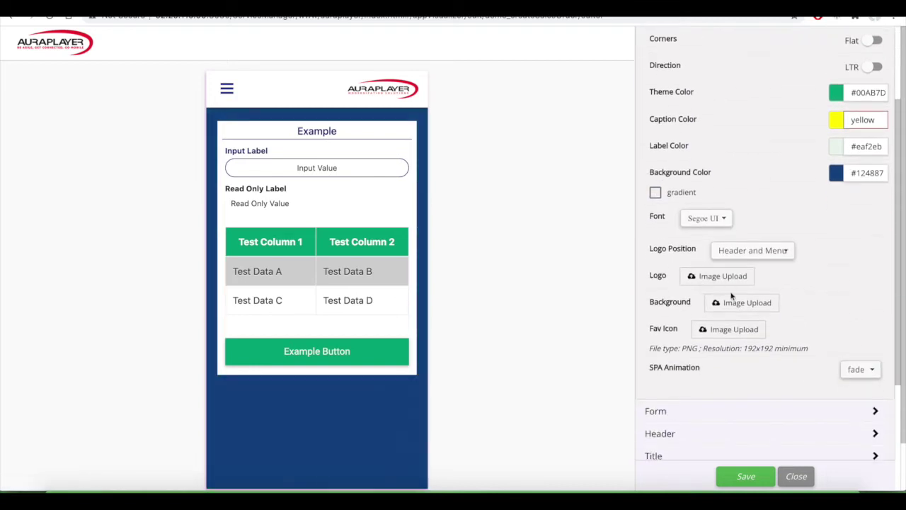
click(729, 310)
double_click(419, 74)
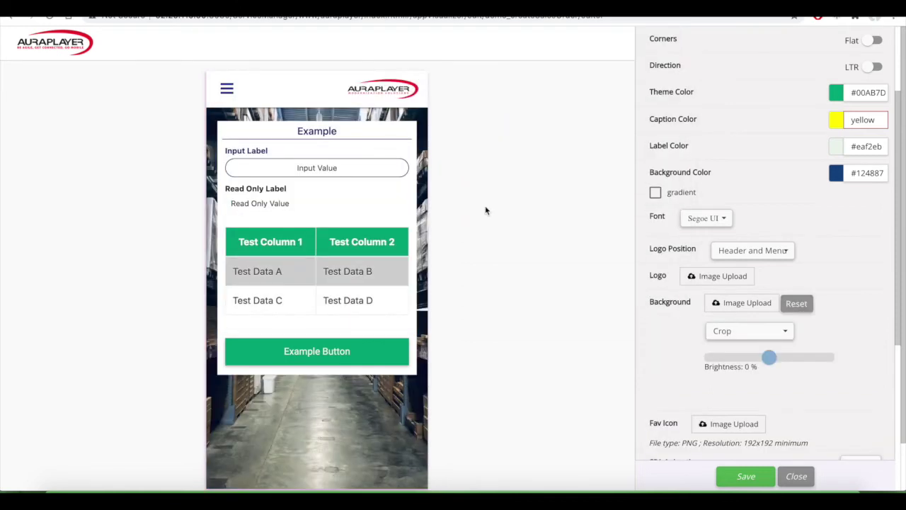
drag(770, 358, 778, 361)
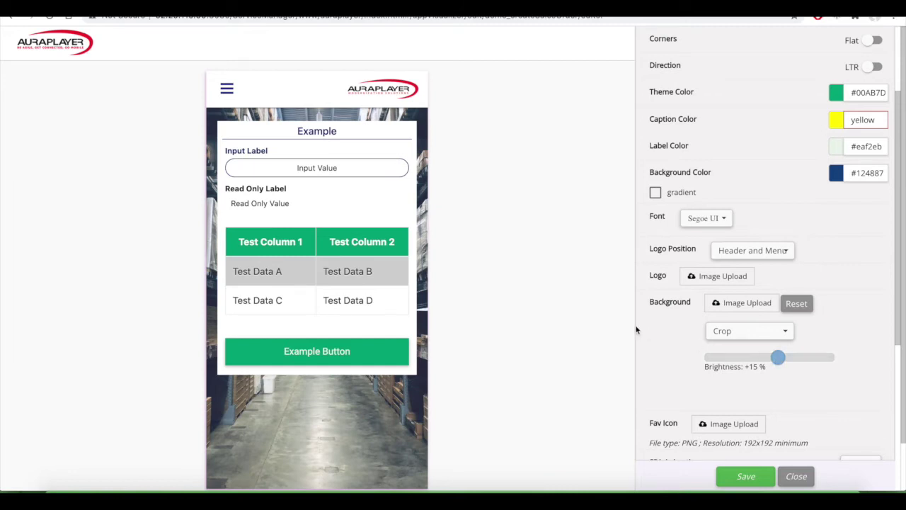
Set the theme's page corners to Rounded and close the page settings.
scroll(726, 156, up, 2)
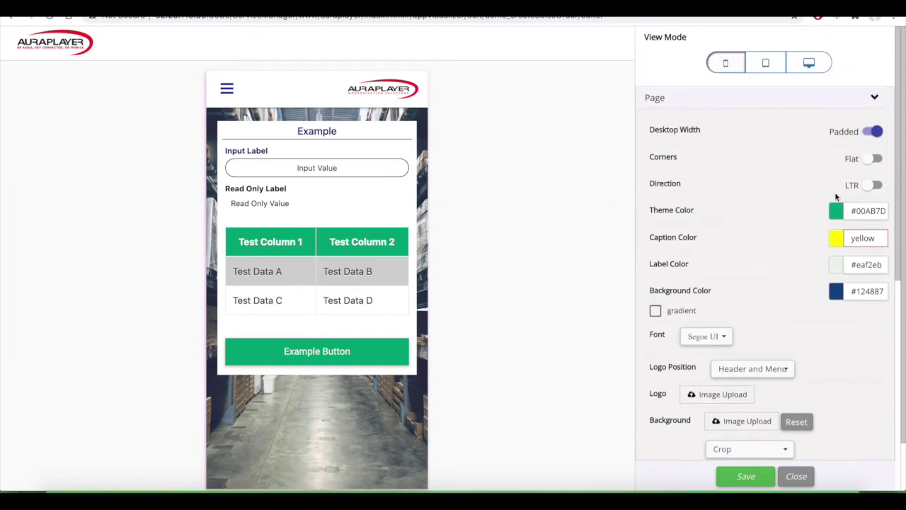
click(873, 159)
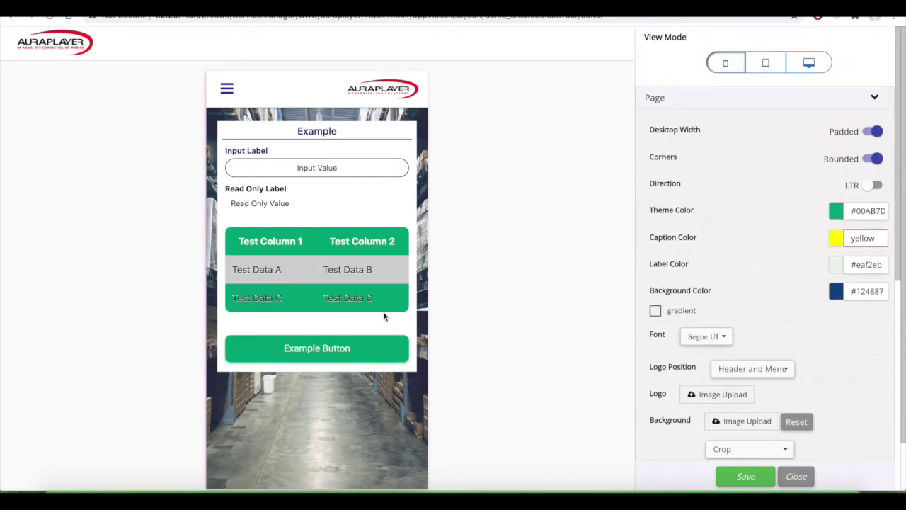
click(682, 101)
Increase the form's border roundness to round off the corners of the form box.
click(677, 118)
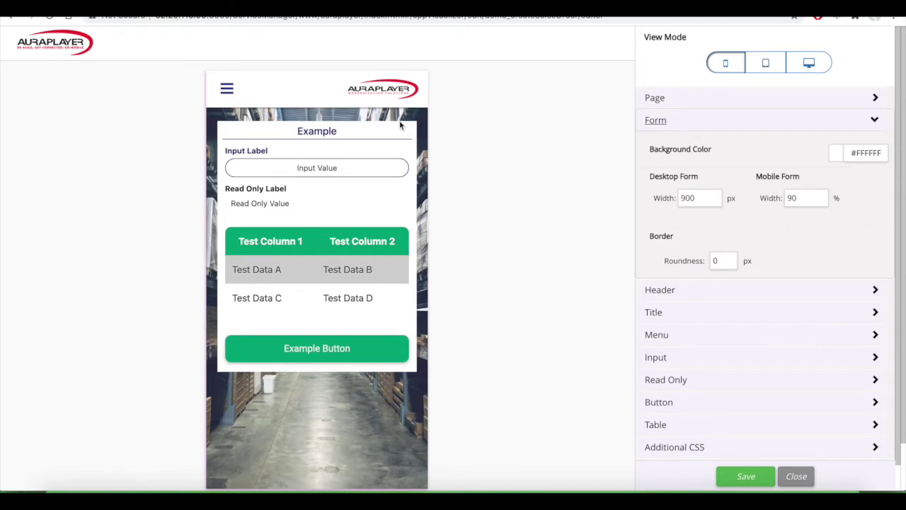
click(719, 261)
key(BackSpace)
click(741, 126)
click(720, 146)
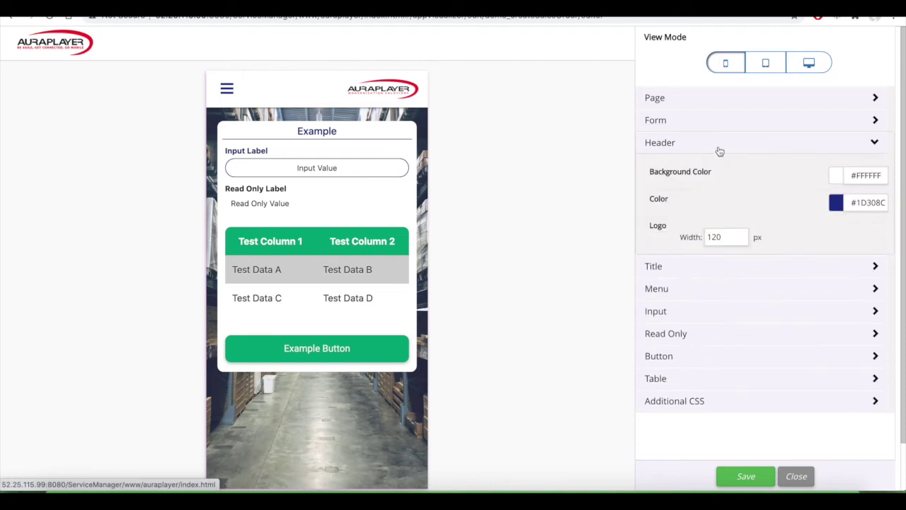
click(720, 149)
Set the side menu's title to Orders and check it in the phone preview.
click(227, 88)
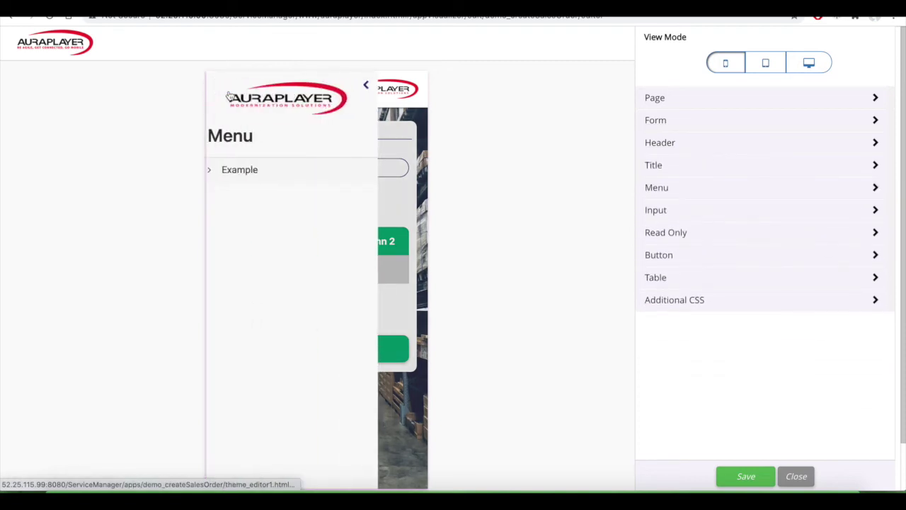
click(367, 87)
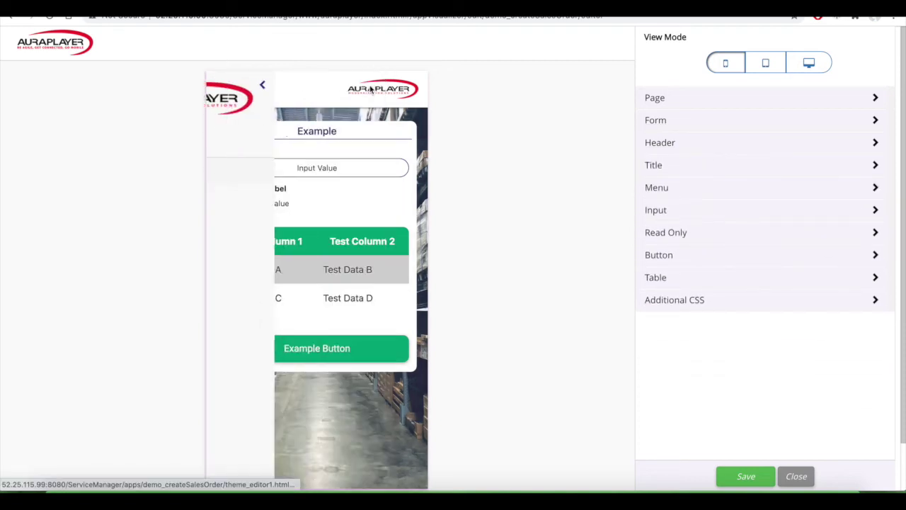
click(678, 189)
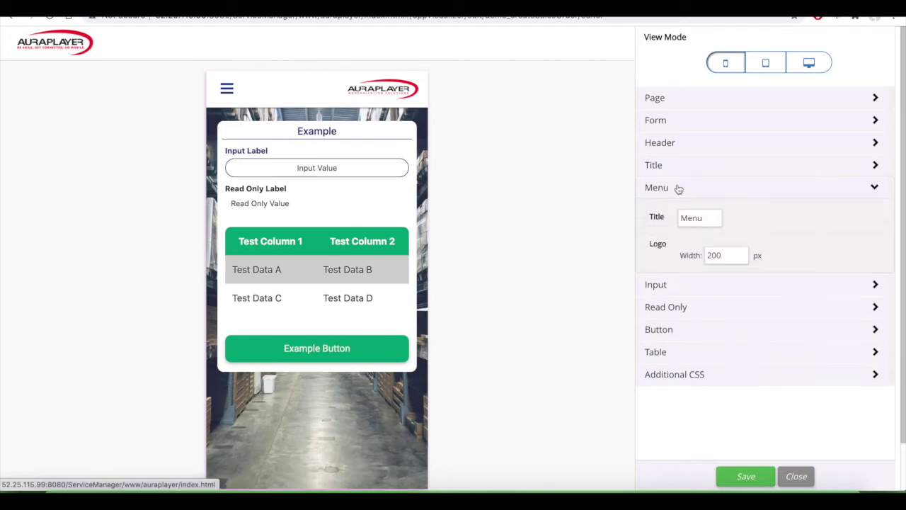
double_click(691, 217)
text(Orders)
click(587, 254)
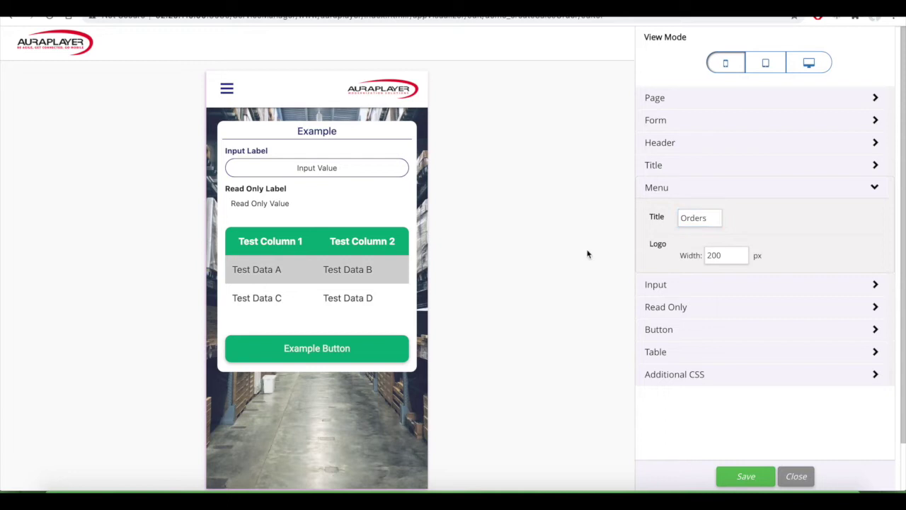
click(227, 88)
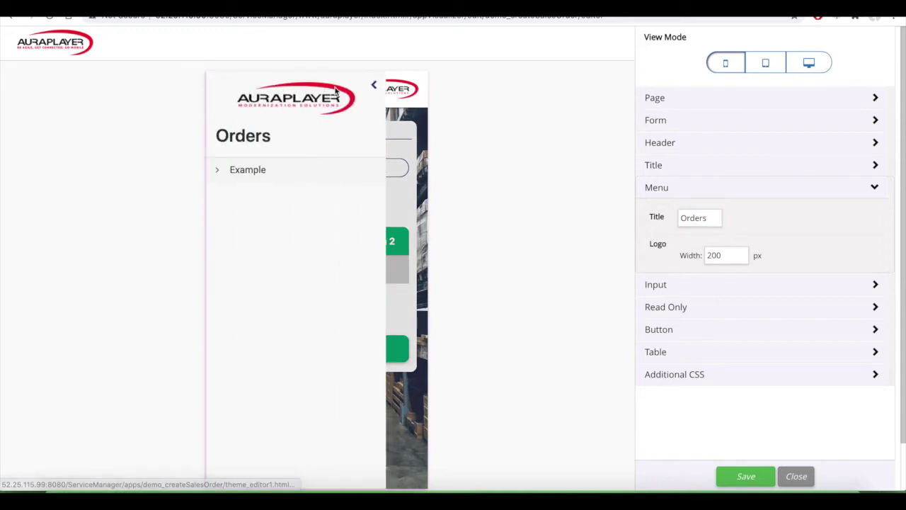
click(372, 85)
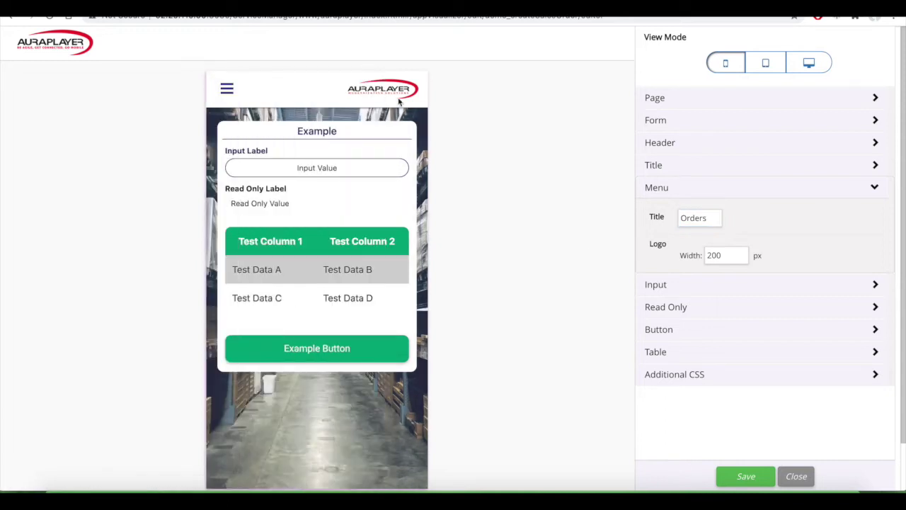
Collapse the open menu and input settings, save the customized theme and close the theme editor.
click(693, 287)
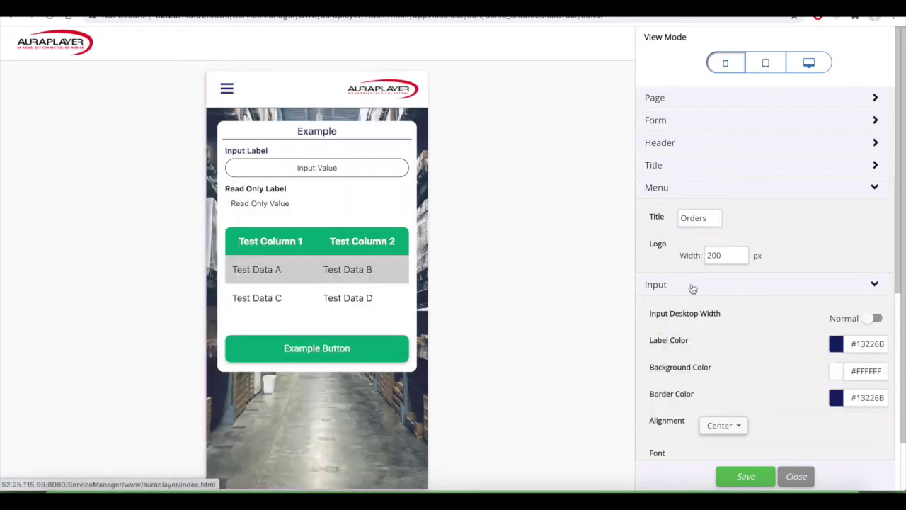
click(732, 192)
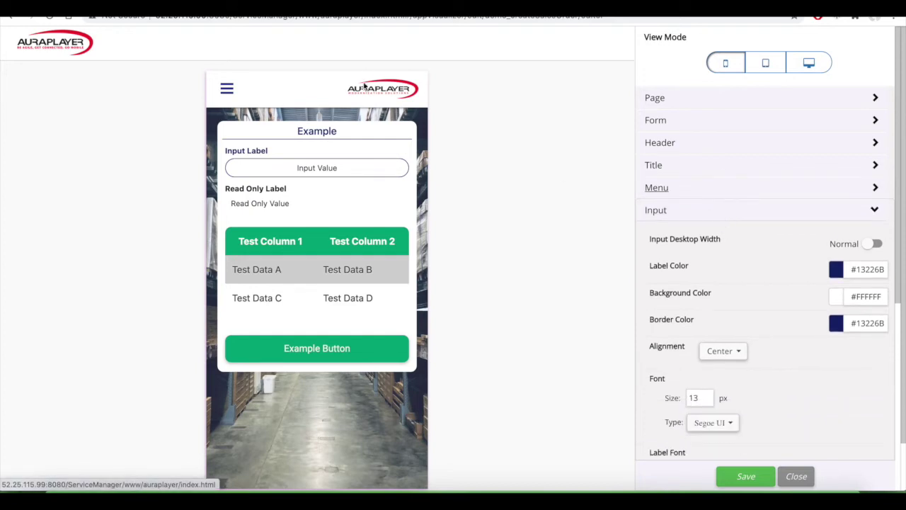
click(669, 212)
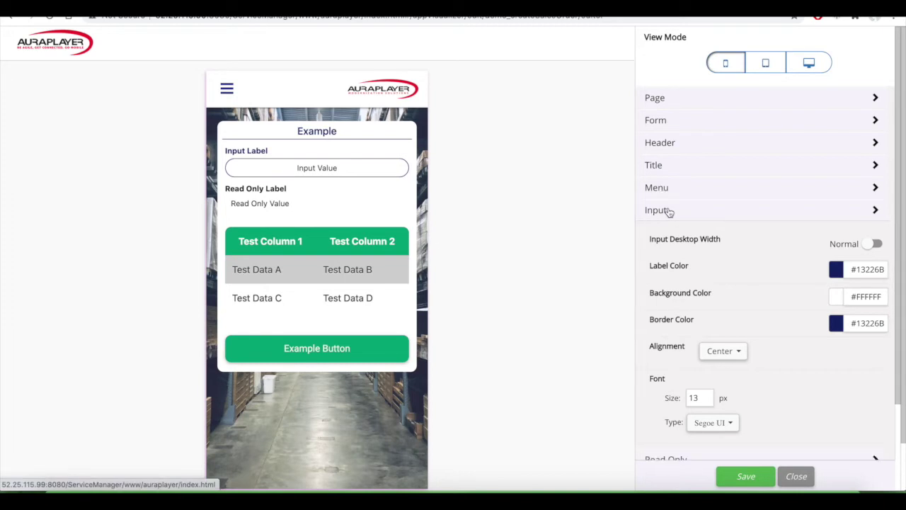
click(747, 478)
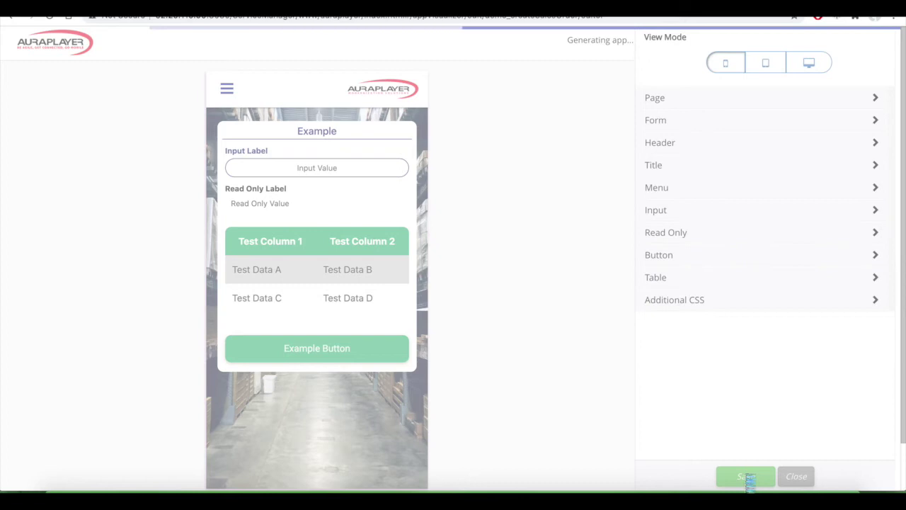
click(797, 477)
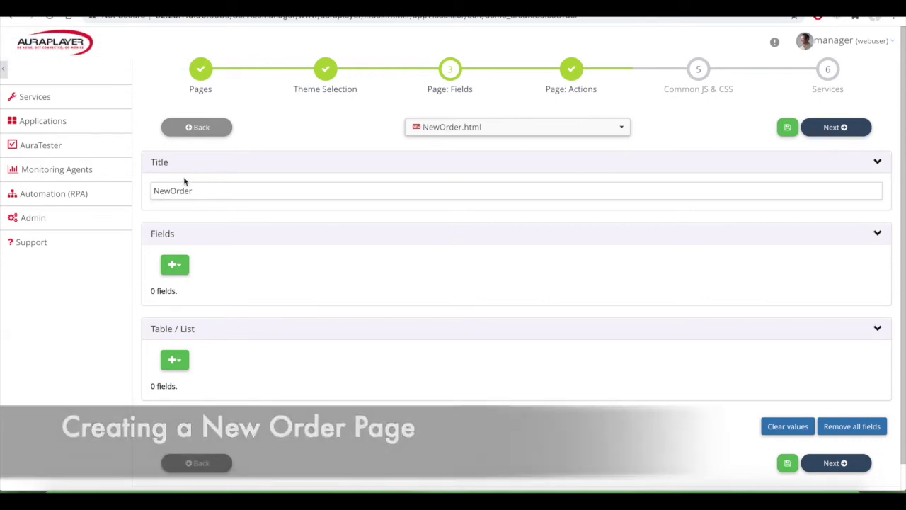
Change the title of the NewOrder.html page to New Order.
click(170, 190)
double_click(170, 190)
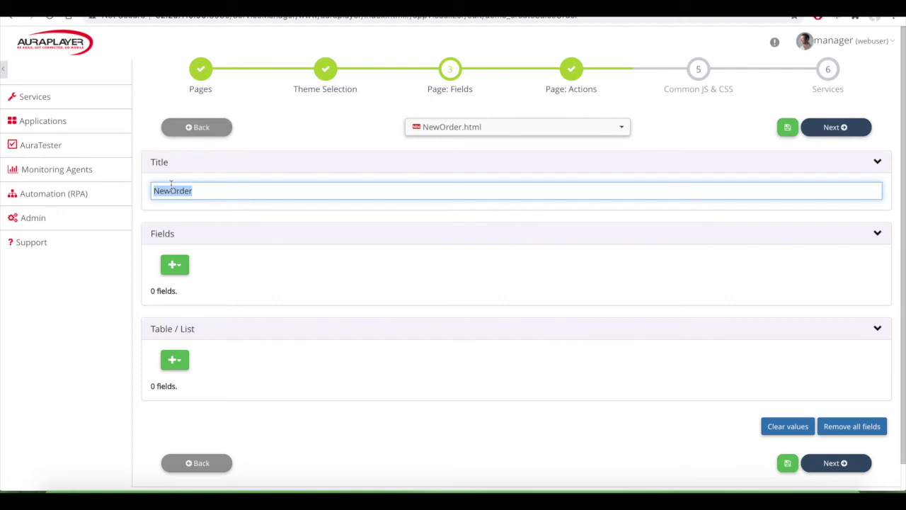
key(End)
Add fields from the EBS_SalesOrders_CreateOrder service, using all input parameters except SIGNON_USERNAME_0 and SIGNON_PASSWORD_0.
click(179, 270)
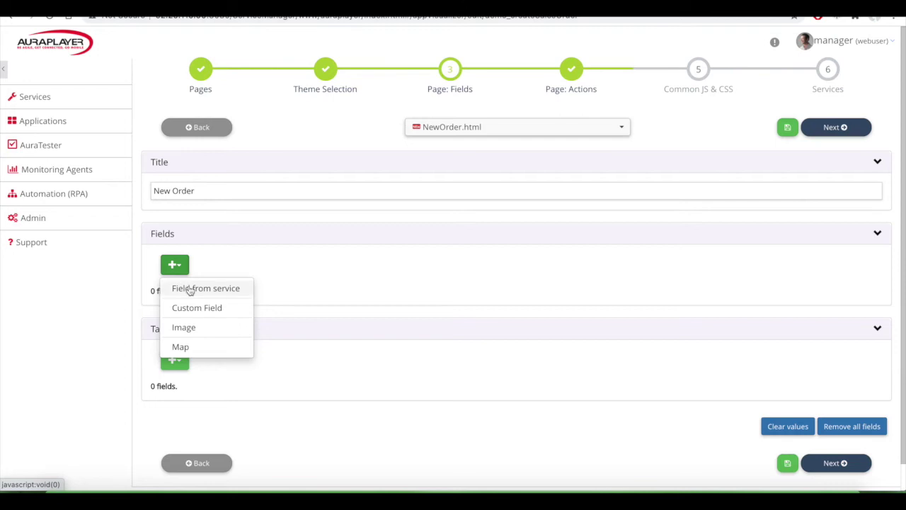
click(190, 289)
click(451, 248)
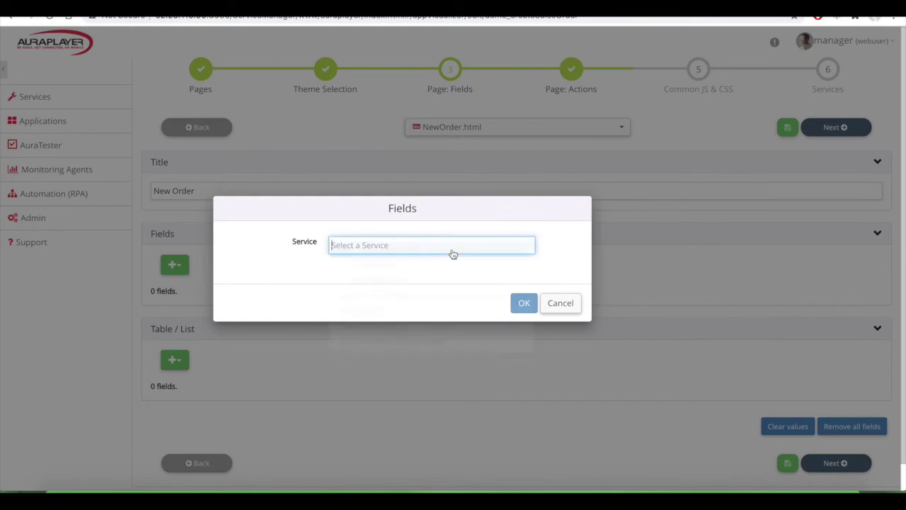
text(reate)
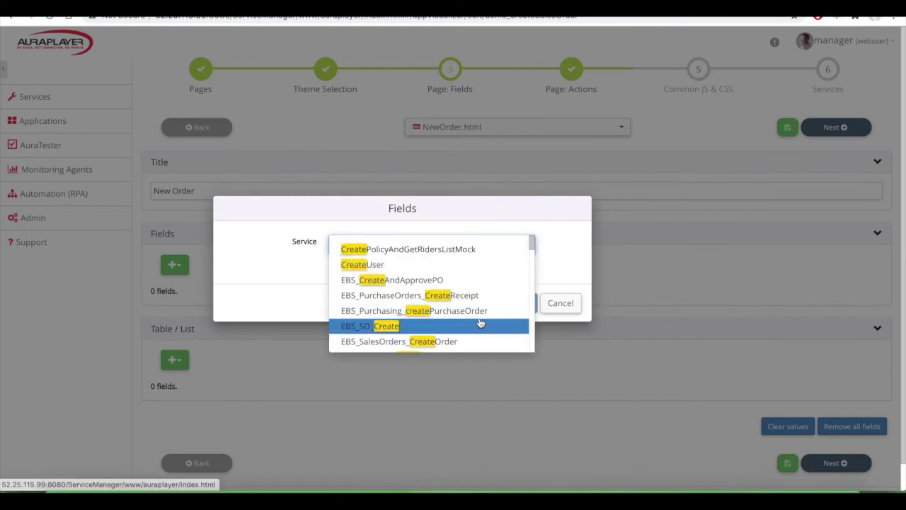
click(461, 343)
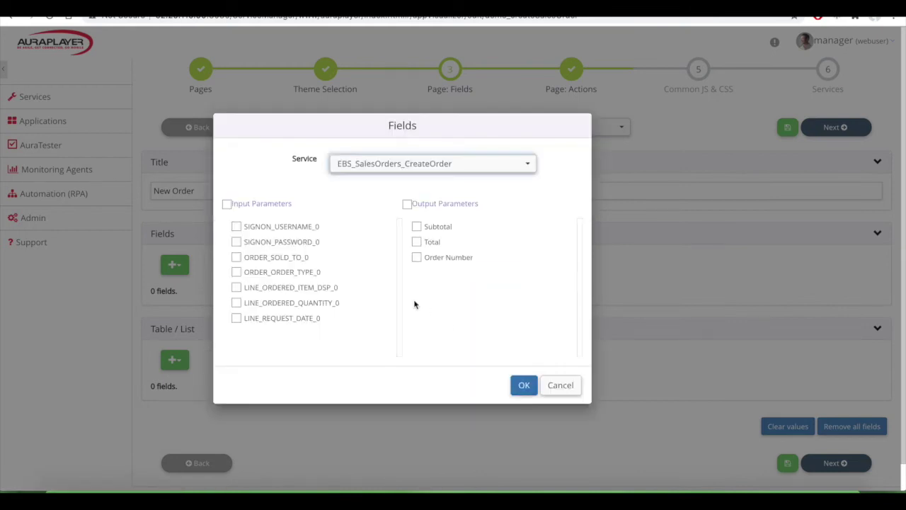
click(225, 205)
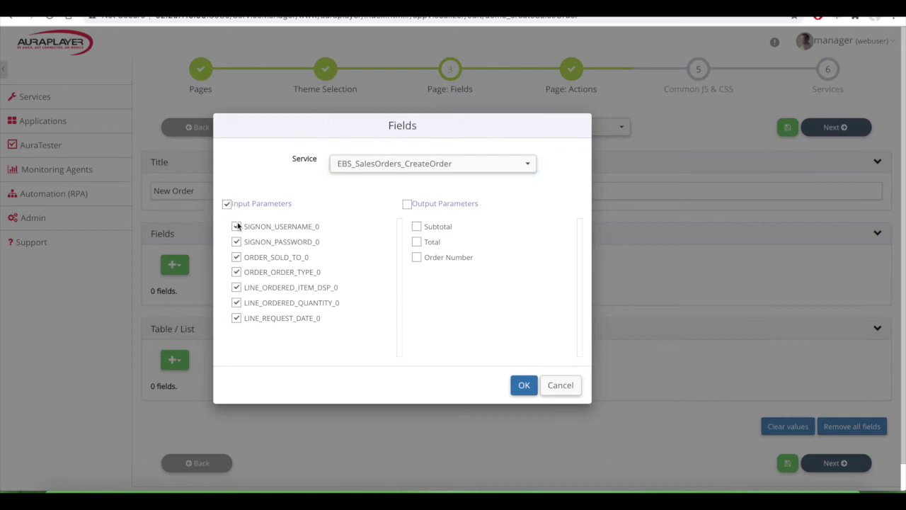
click(238, 226)
click(236, 242)
click(524, 385)
scroll(468, 241, down, 2)
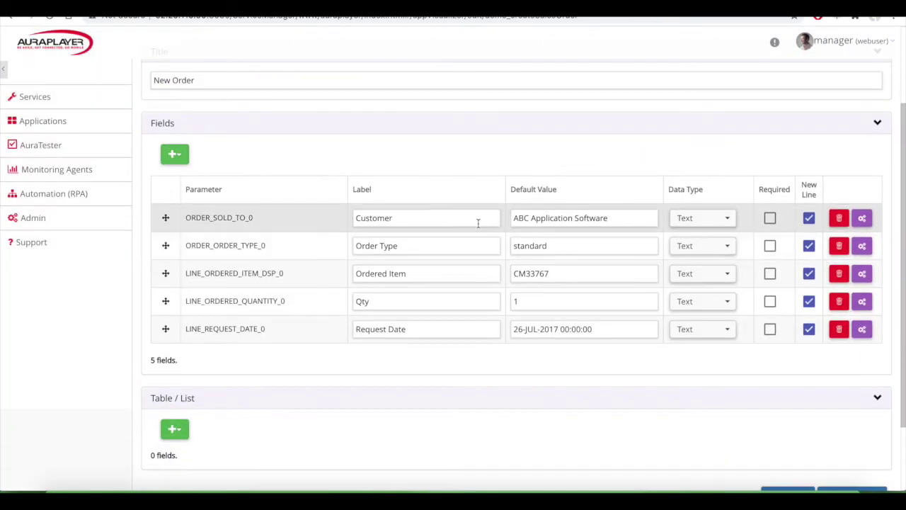
triple_click(540, 211)
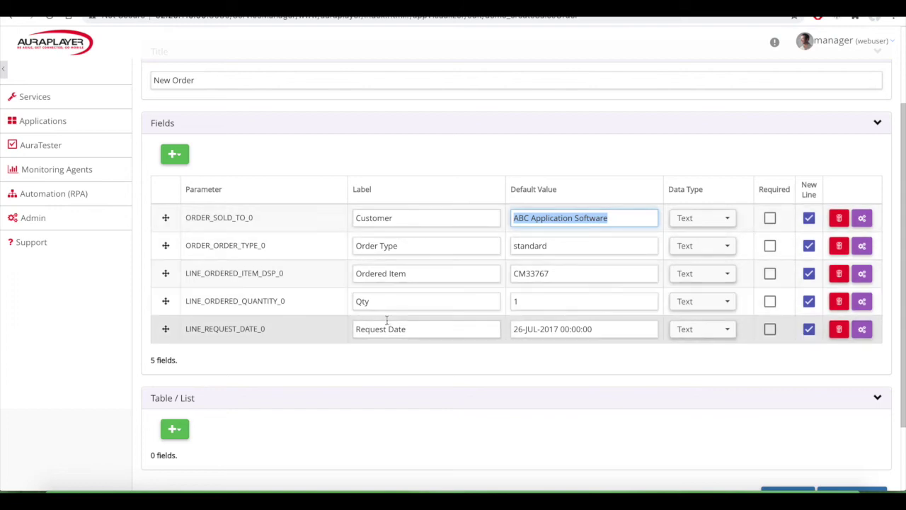
scroll(635, 166, down, 1)
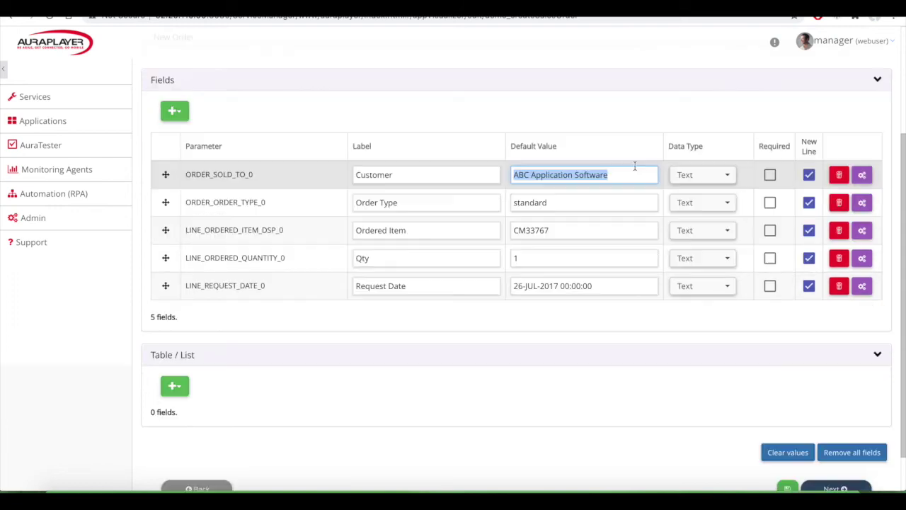
click(711, 177)
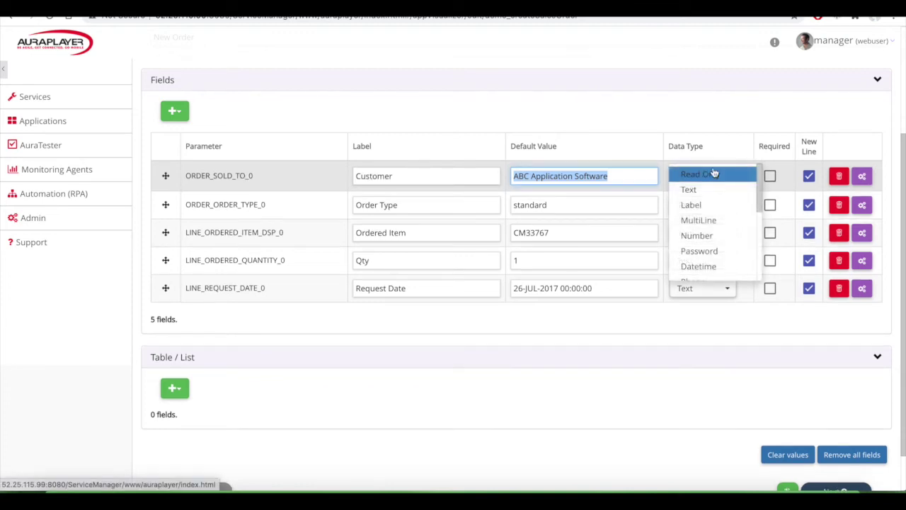
click(743, 116)
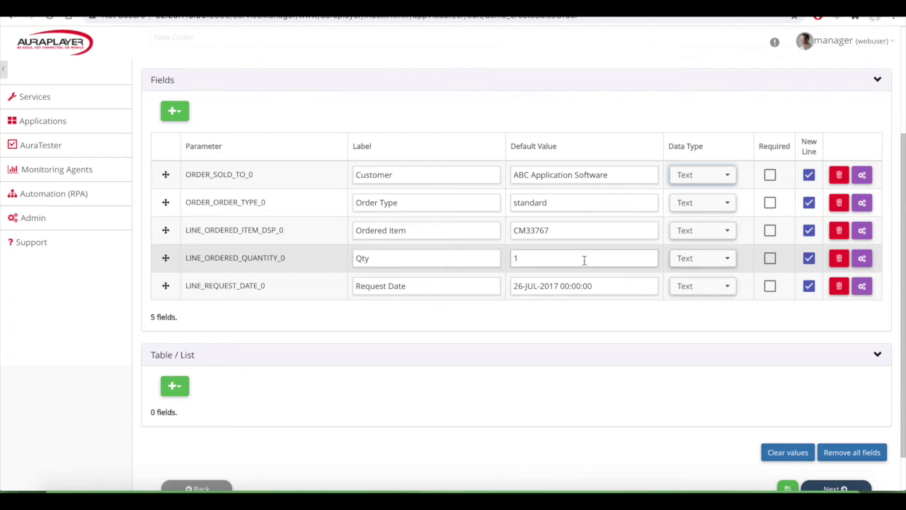
Set the Qty field's data type to Number and shorten the Request Date default value to 26-JUL-2017.
click(698, 259)
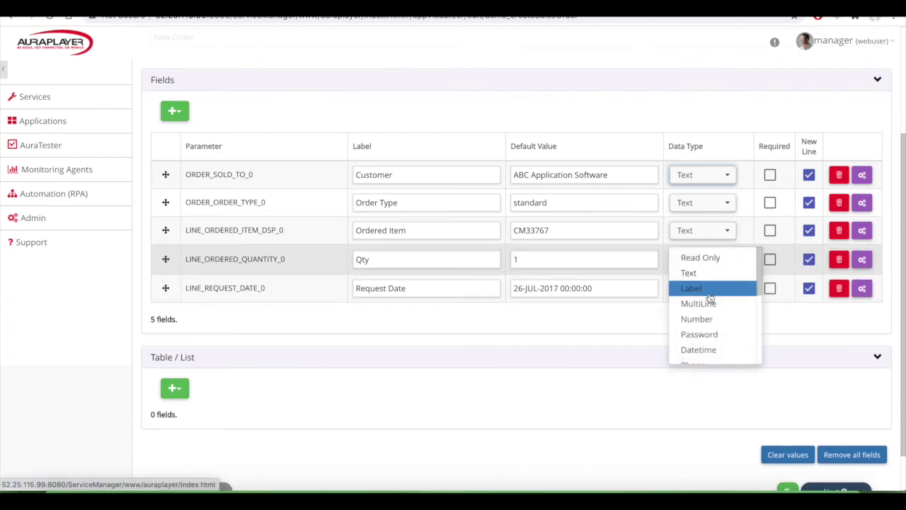
click(714, 320)
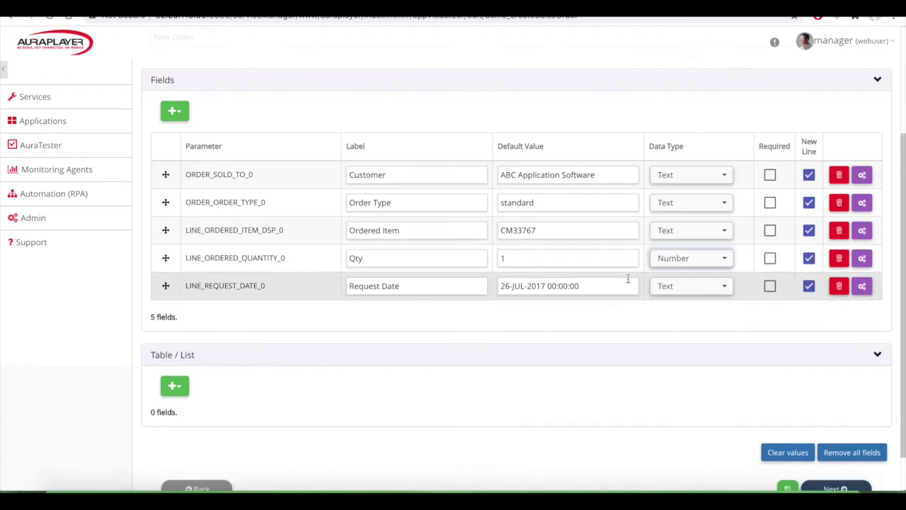
drag(563, 286, 545, 286)
key(BackSpace)
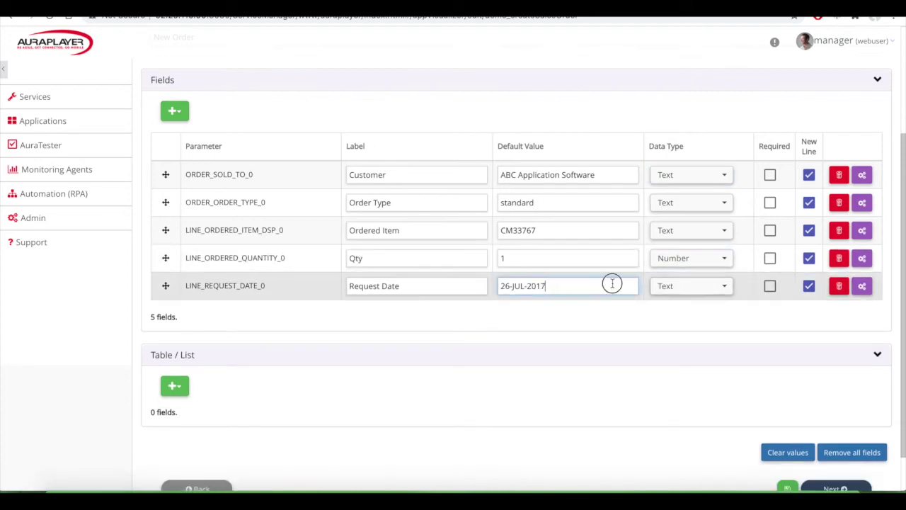
Make Request Date a Datetime field with date only, format dd-MMM-yyyy and the current time as its default, and save the date configuration.
click(684, 287)
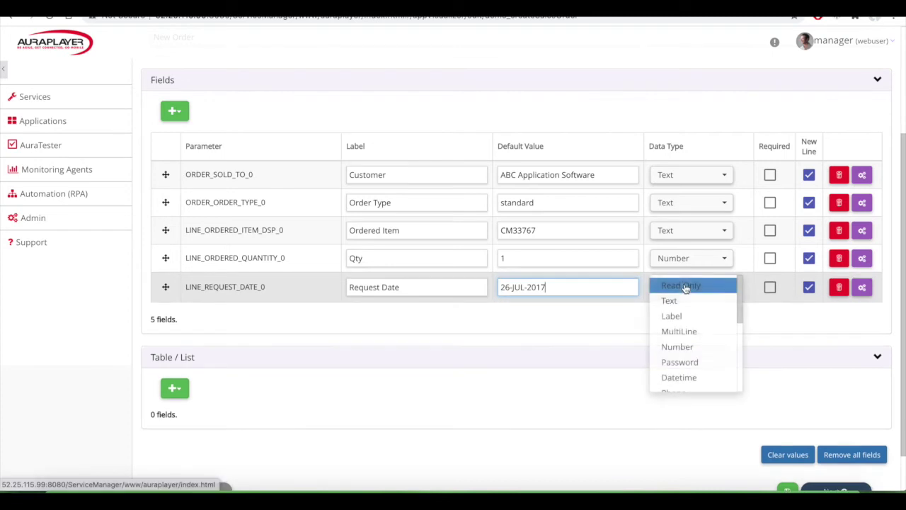
click(693, 377)
click(525, 195)
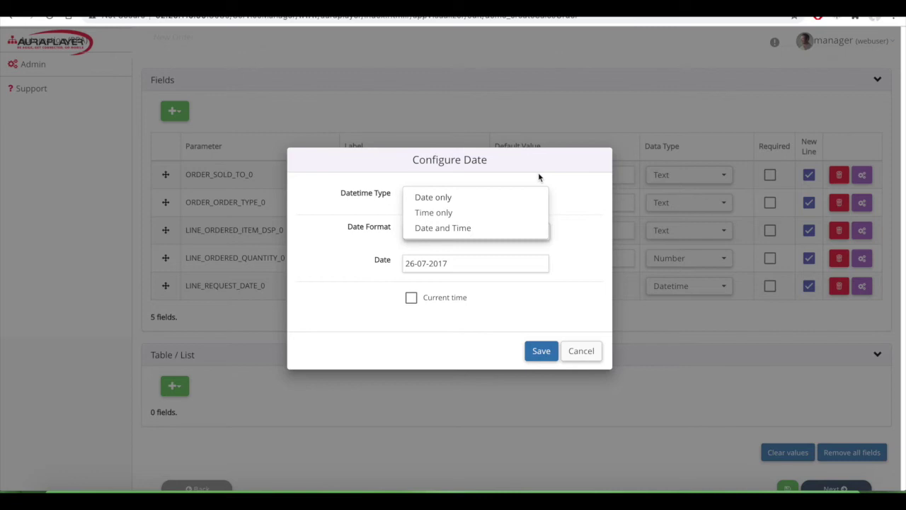
click(539, 177)
click(502, 231)
scroll(493, 280, down, 1)
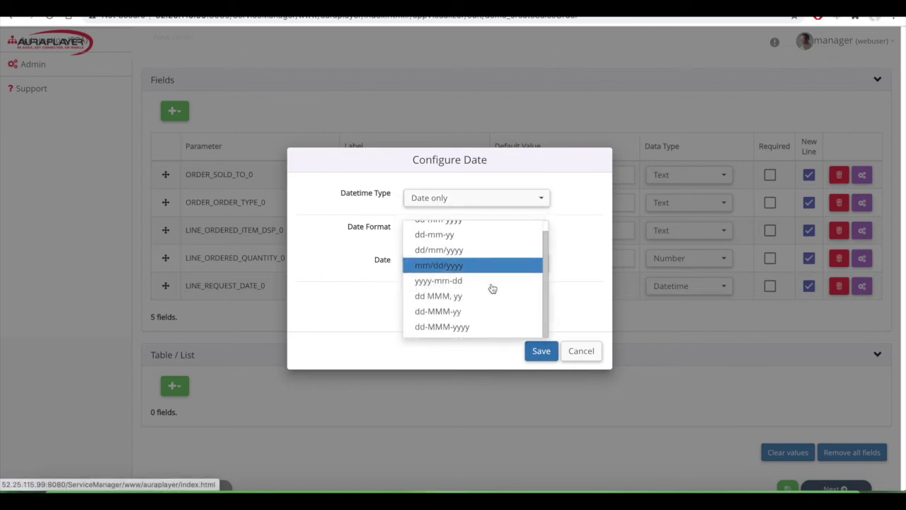
click(479, 326)
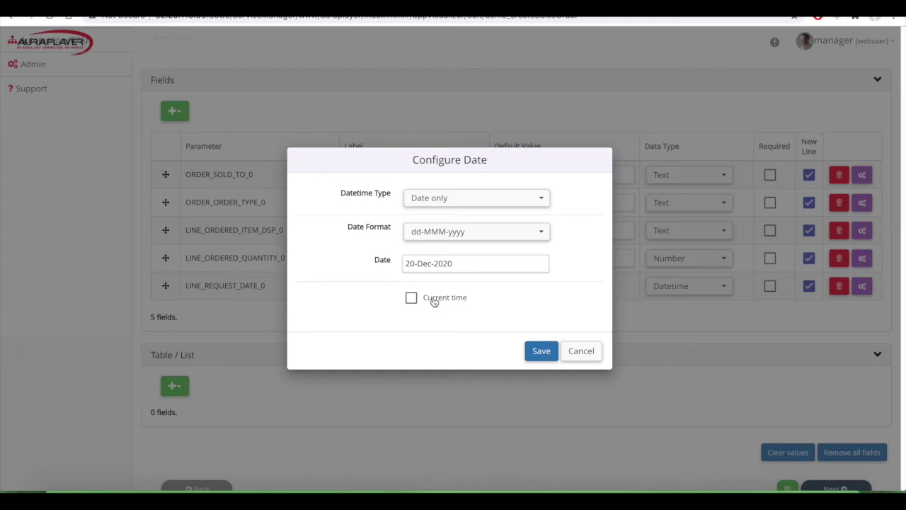
click(434, 299)
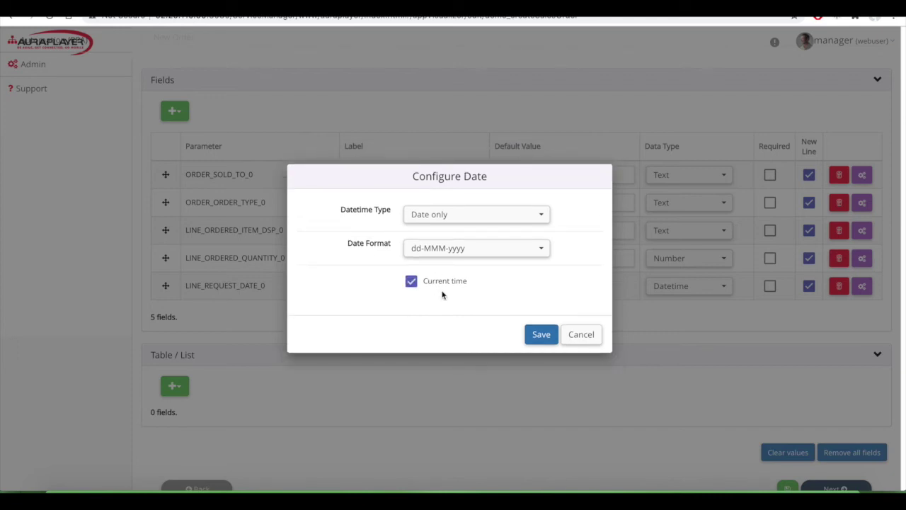
click(539, 335)
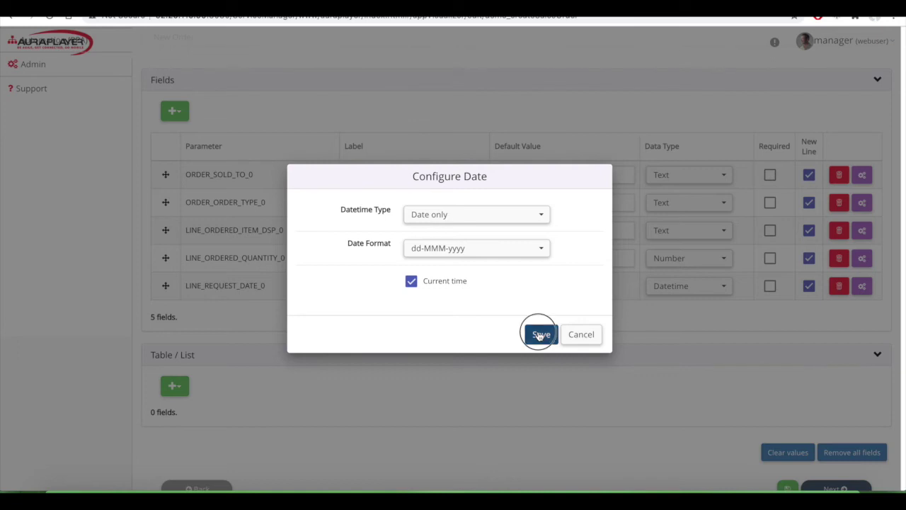
Proceed to the actions of NewOrder.html and start a new action on the onButtonClick() event with the button title Create.
scroll(599, 342, up, 3)
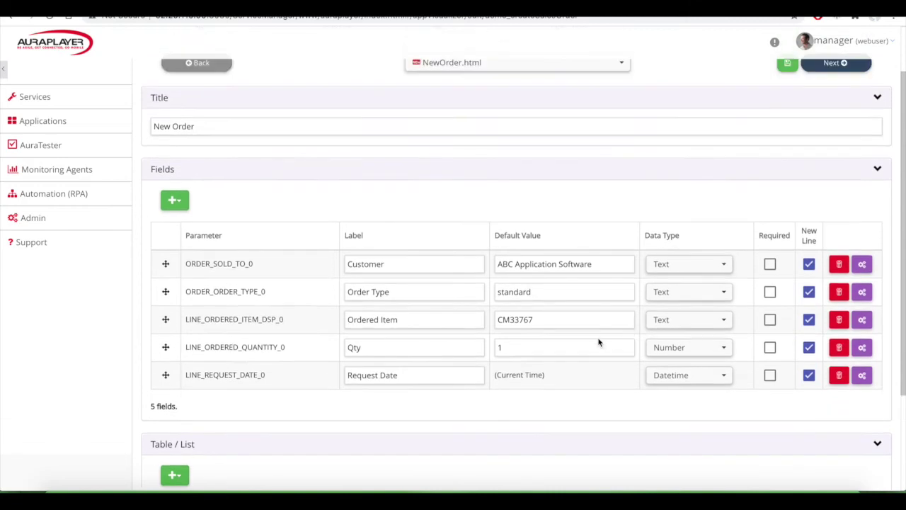
scroll(755, 131, up, 1)
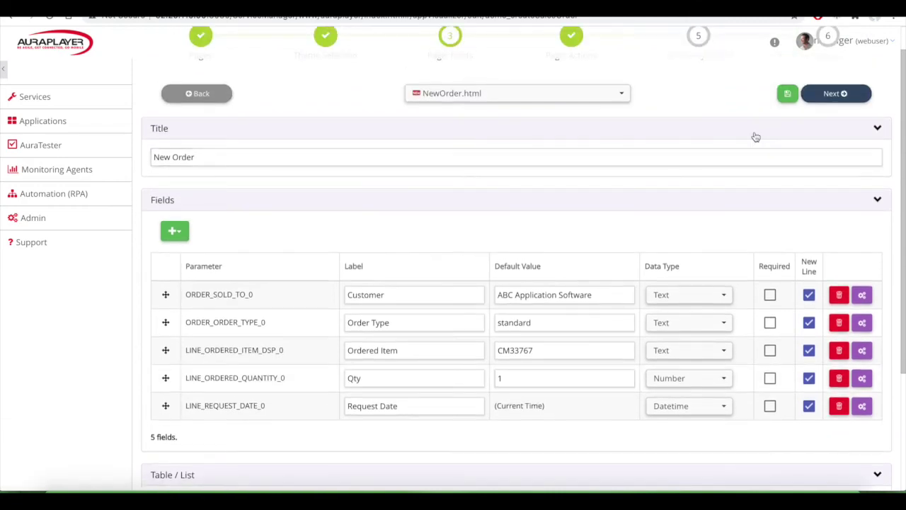
click(845, 97)
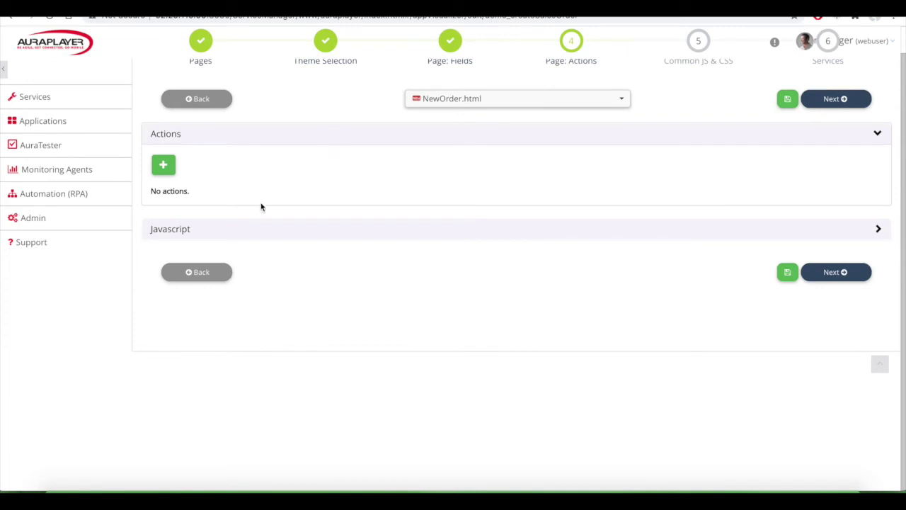
click(166, 167)
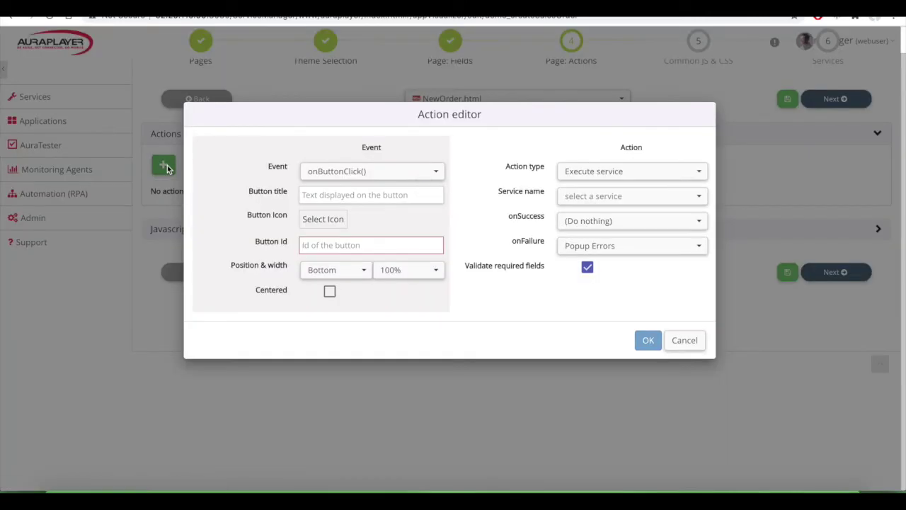
click(322, 173)
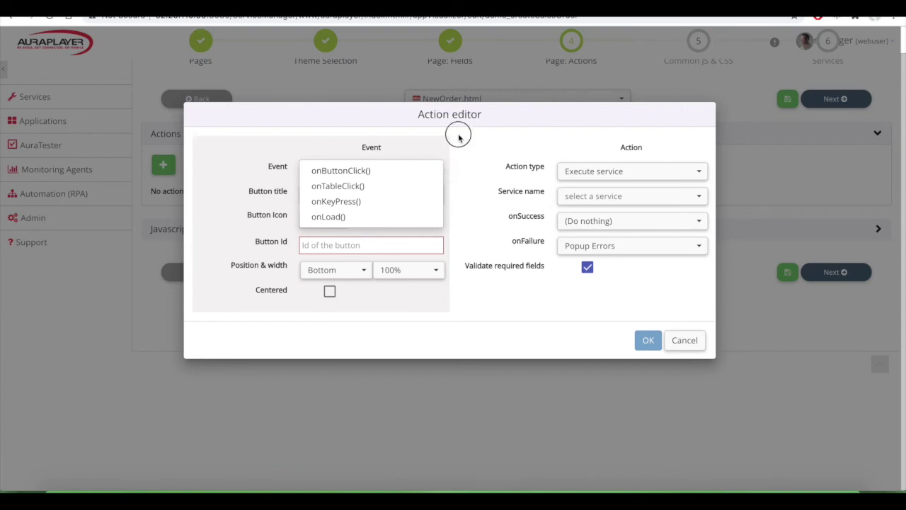
click(341, 171)
click(315, 200)
text(Create)
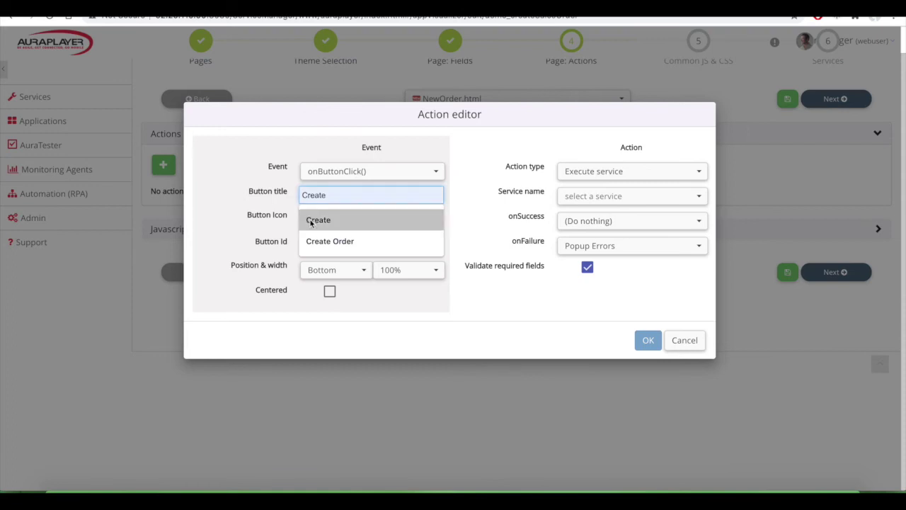
click(315, 219)
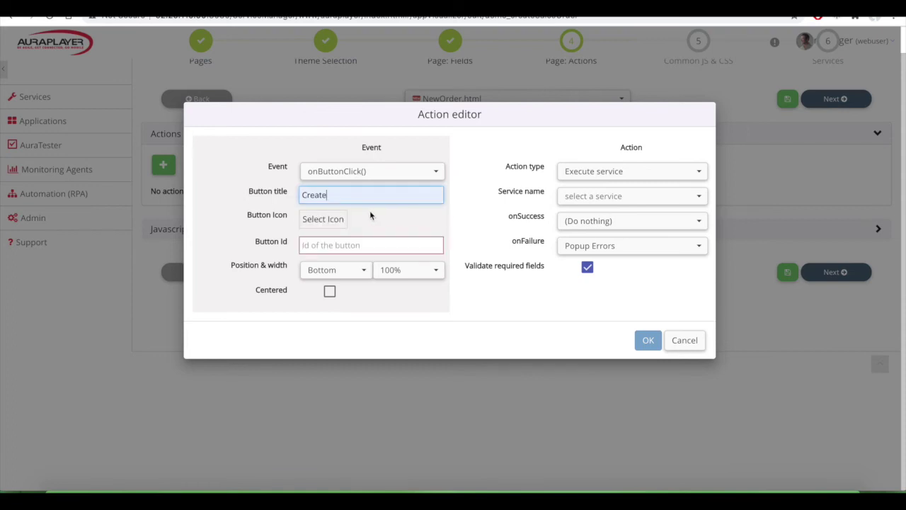
click(334, 221)
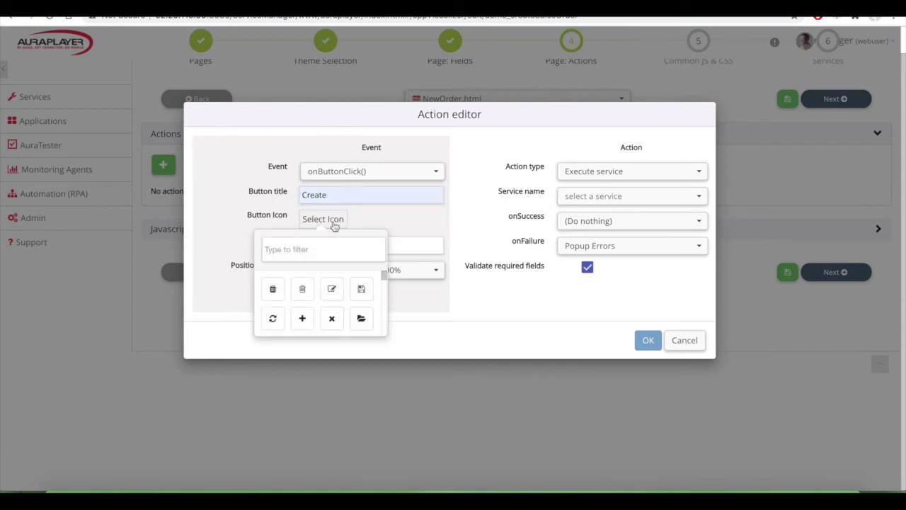
scroll(330, 300, down, 5)
scroll(330, 300, down, 4)
click(457, 308)
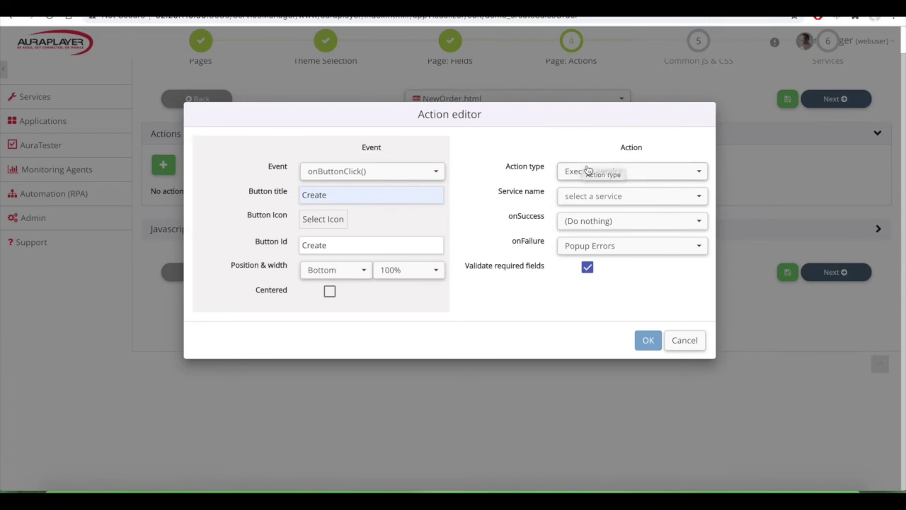
Set the Create button's action type to Execute service with the service EBS_SalesOrders_CreateOrder.
click(658, 177)
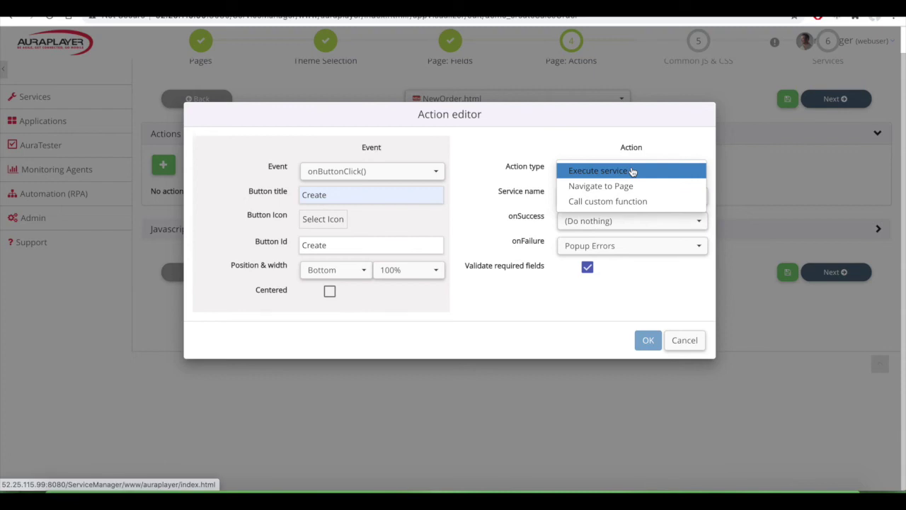
click(631, 172)
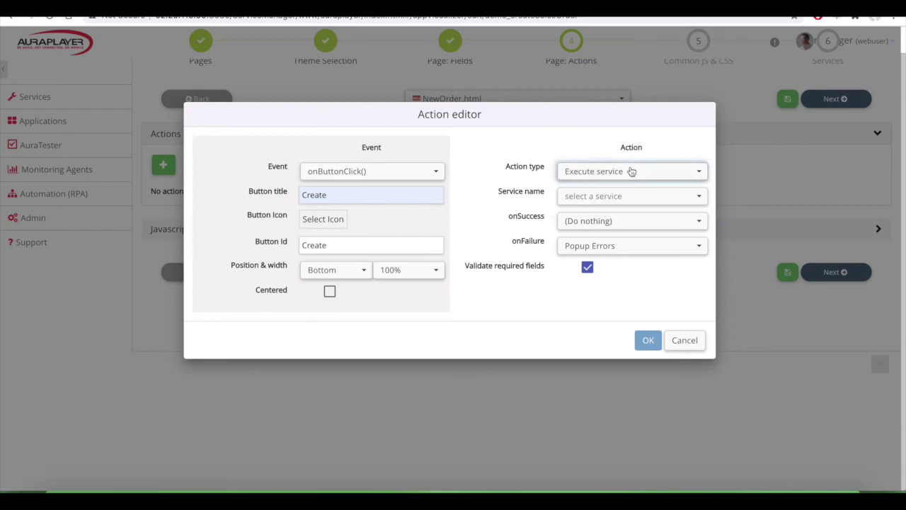
click(623, 201)
text(create)
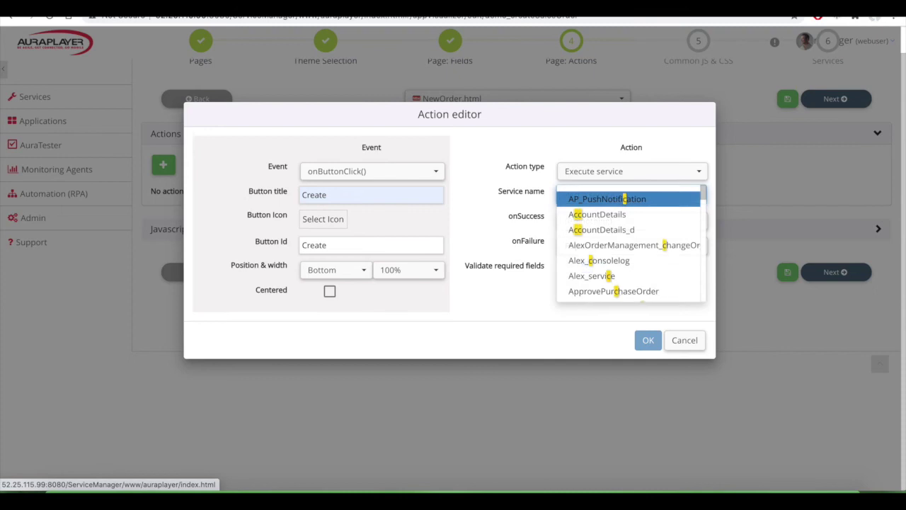
text(or)
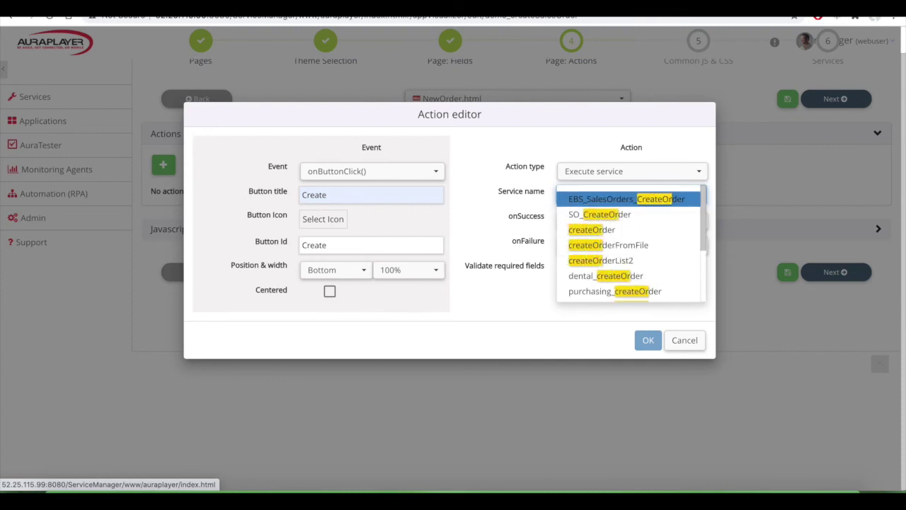
click(629, 200)
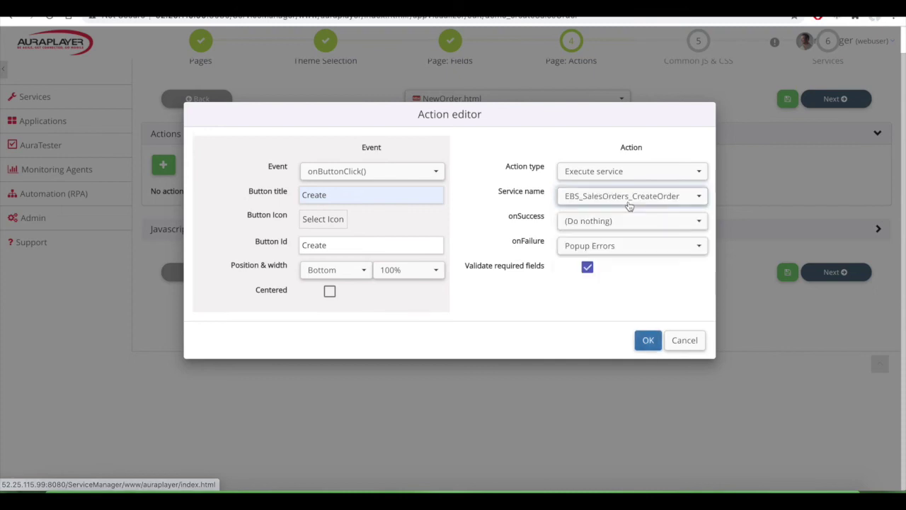
Make the Create action's onSuccess Popup & Navigate, with the message "Order was created" and target page OrdersList.html.
click(592, 224)
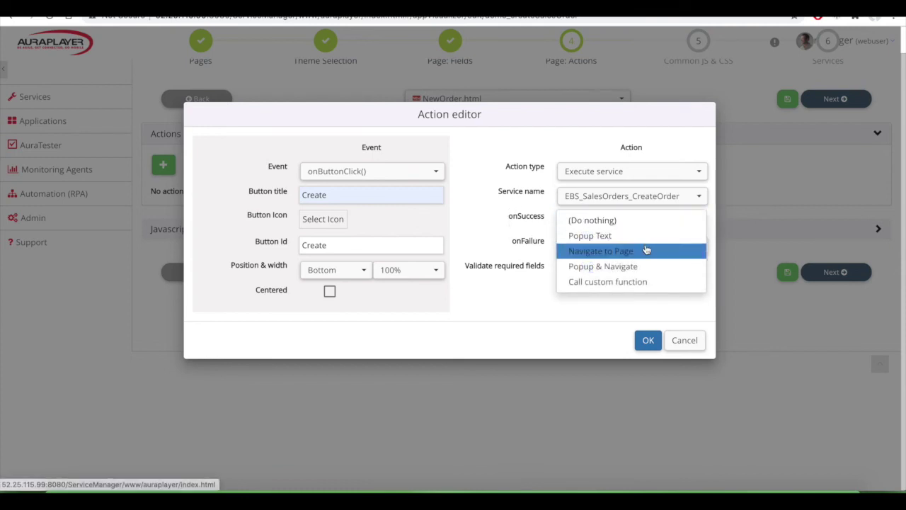
click(648, 266)
click(623, 235)
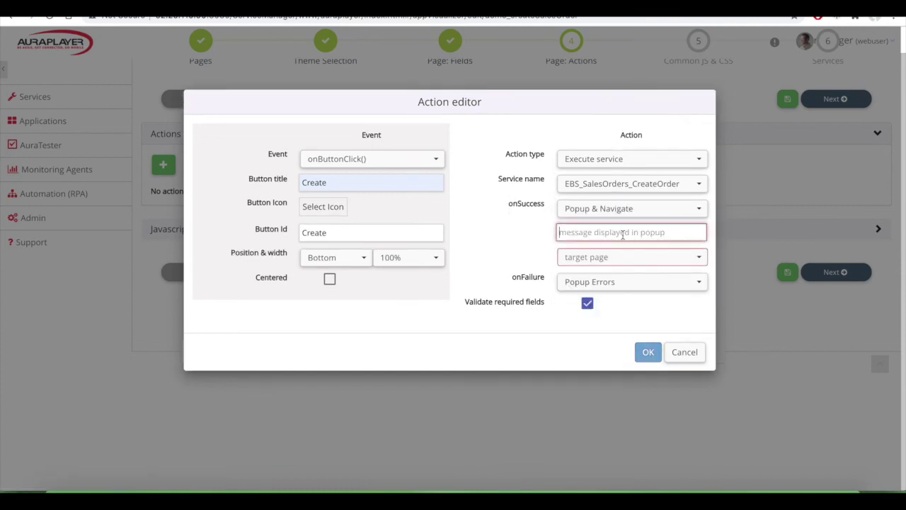
text(Order was created)
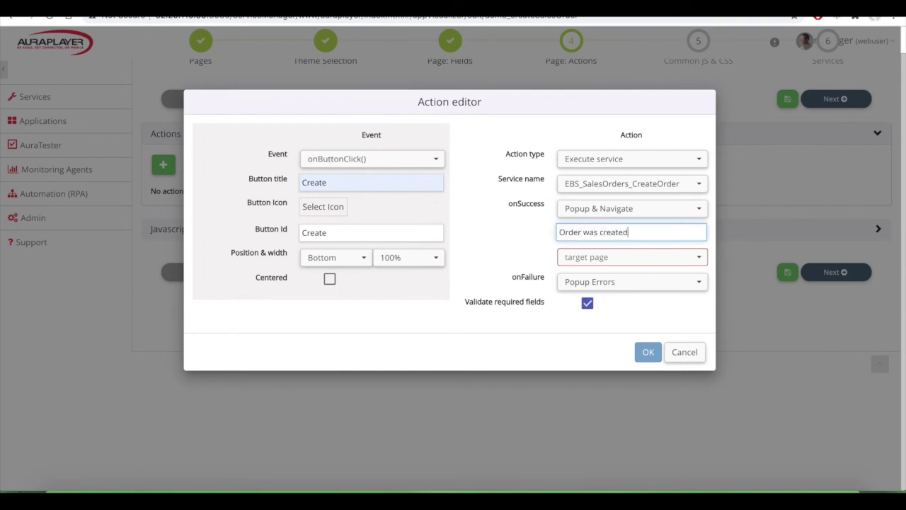
click(629, 257)
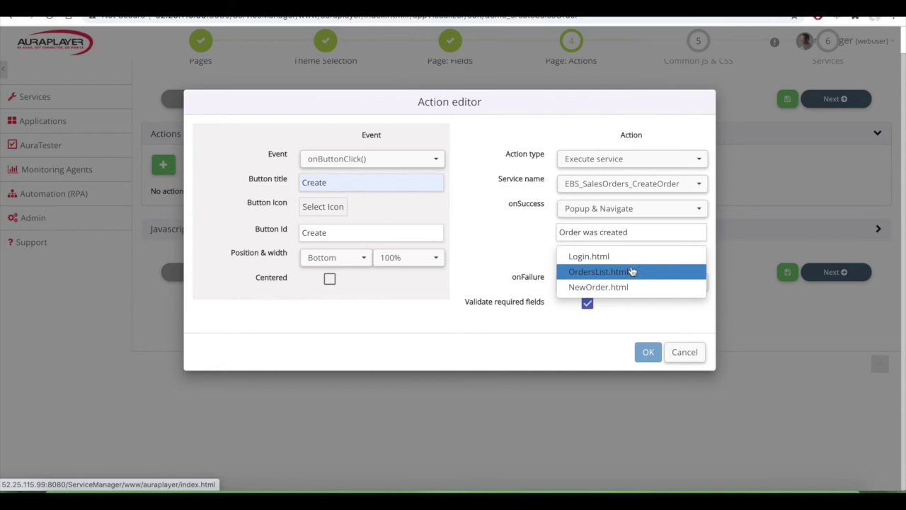
click(638, 273)
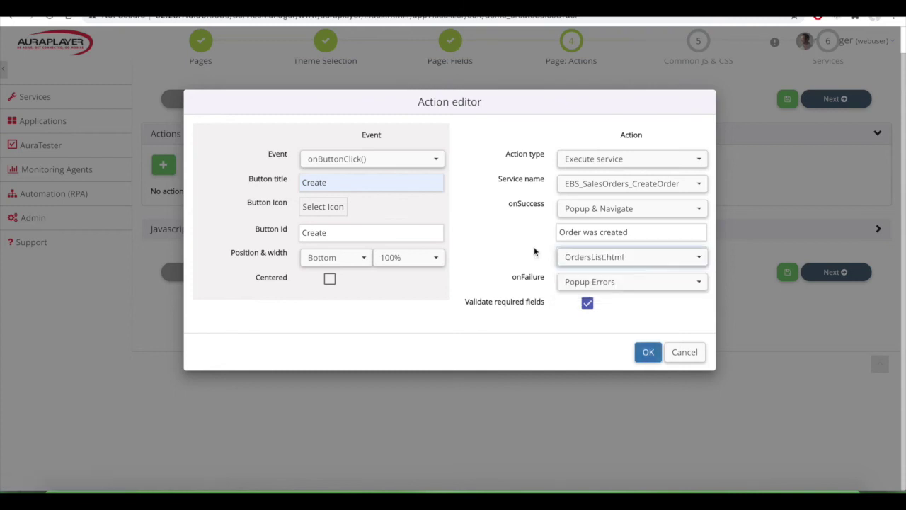
Set the Create action's onFailure to Popup PopupMessages and save the action.
click(603, 283)
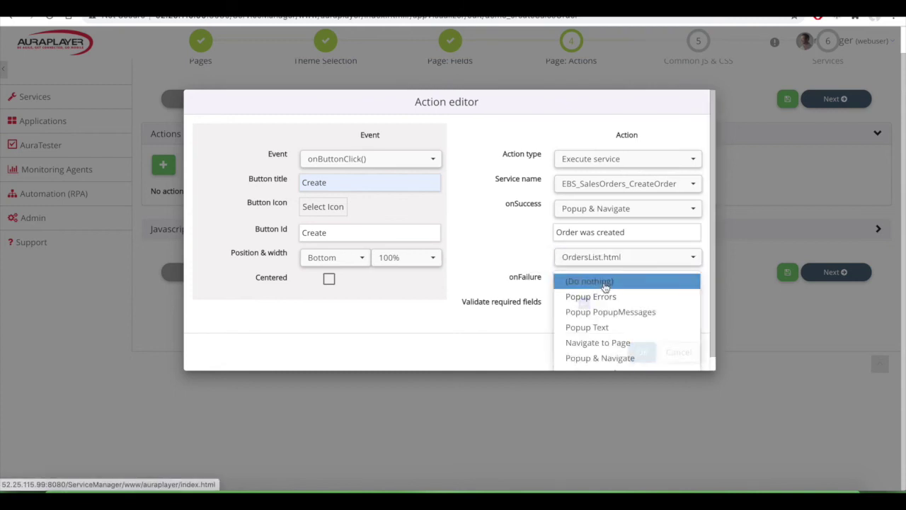
click(647, 313)
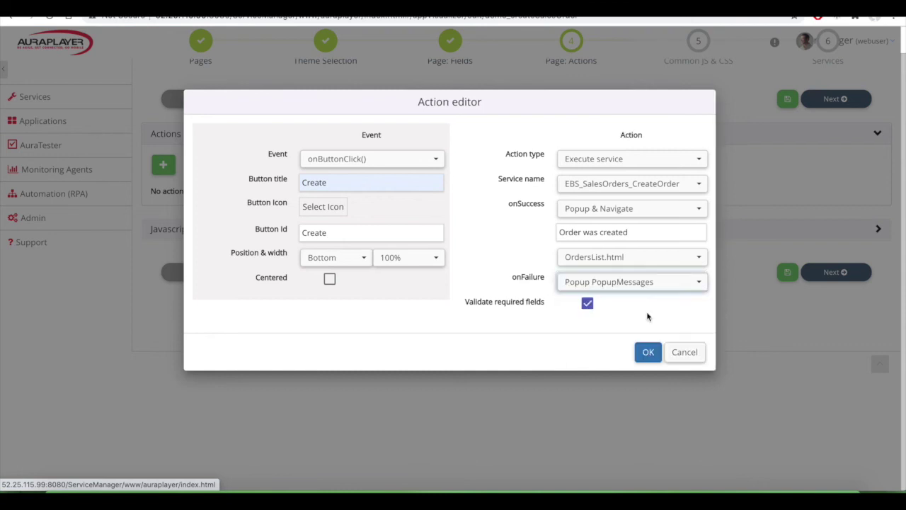
click(647, 353)
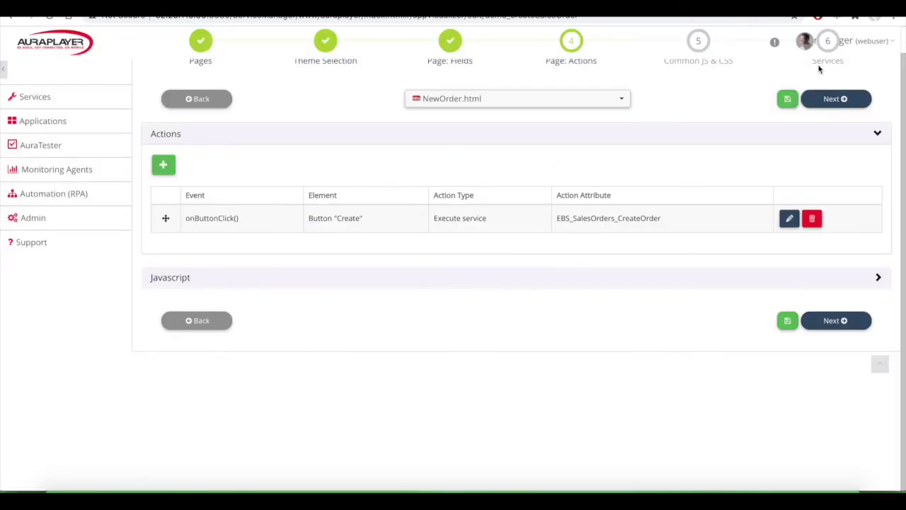
Complete the wizard past the Common JS & CSS and Services stages and run demo_createSalesOrder from the Application Manager.
click(834, 100)
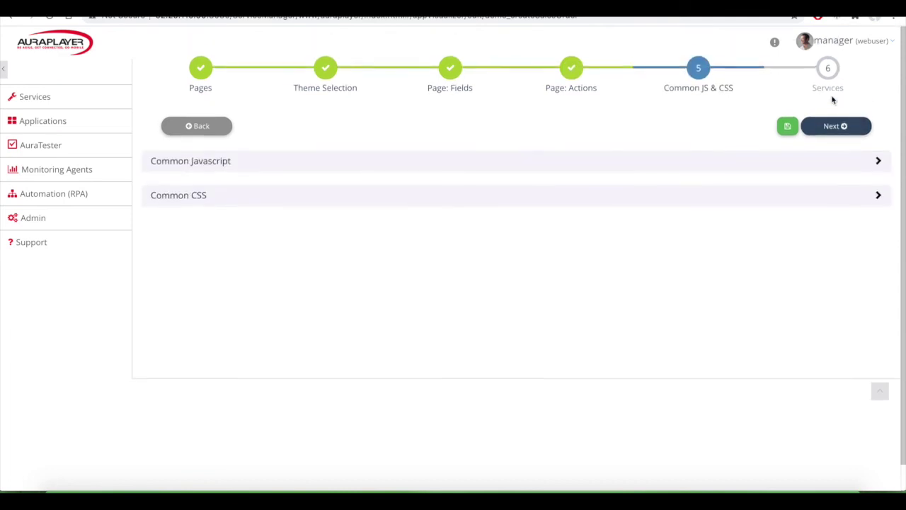
click(835, 125)
click(832, 128)
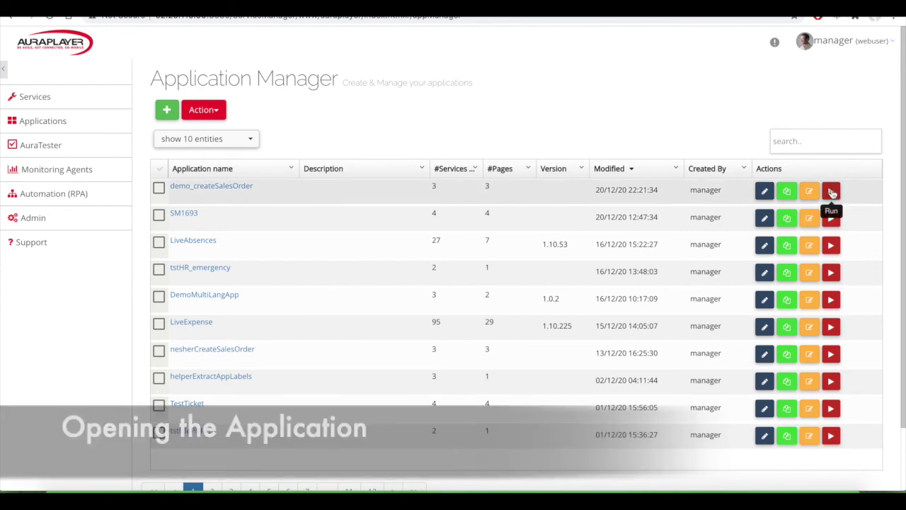
click(833, 193)
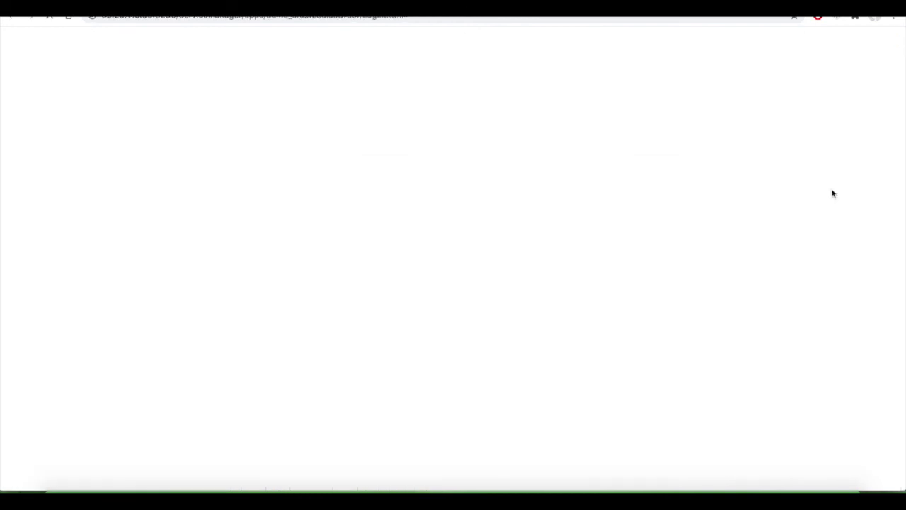
Show the running app in the browser's iPhone 6/7/8 device emulation and undock the developer tools into a separate window.
click(466, 18)
key(super+a)
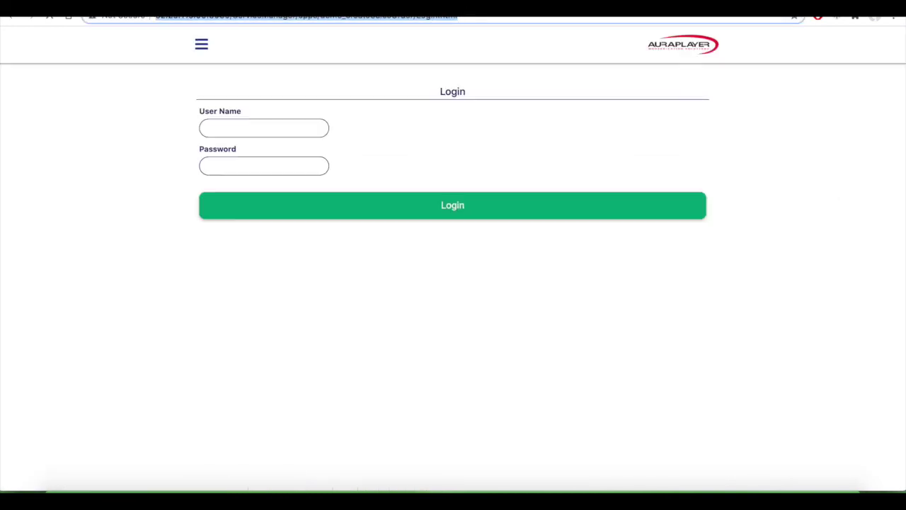
key(super+alt+i)
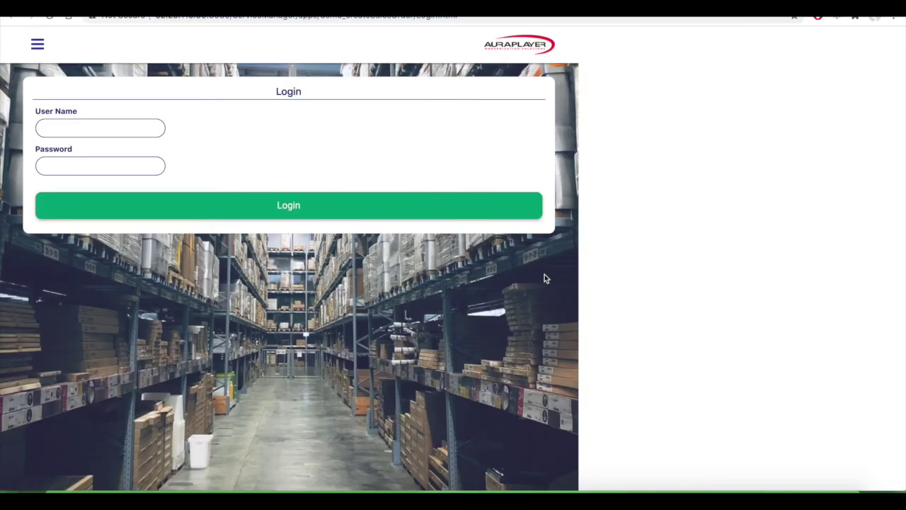
click(881, 34)
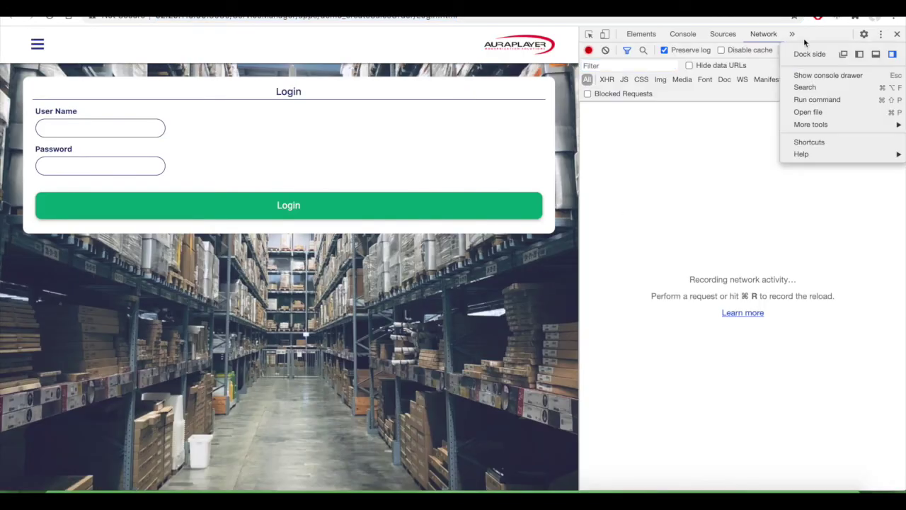
click(608, 39)
click(606, 37)
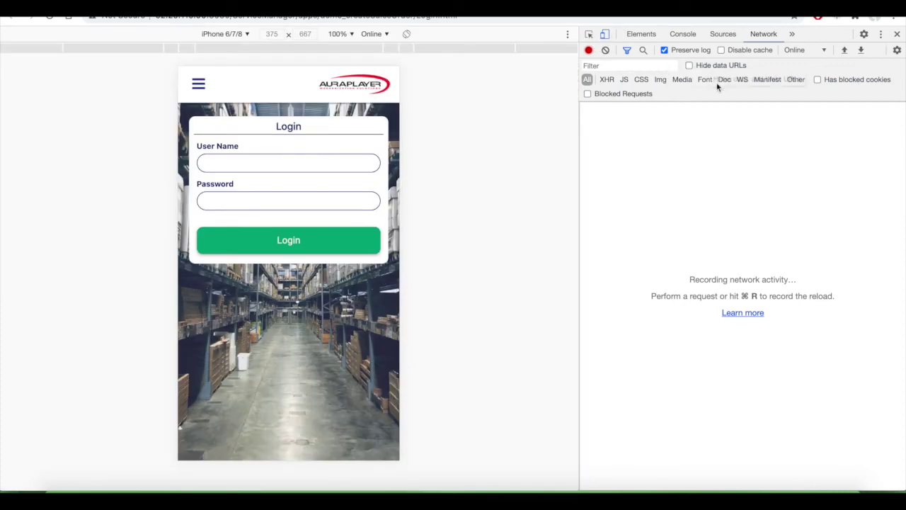
click(881, 34)
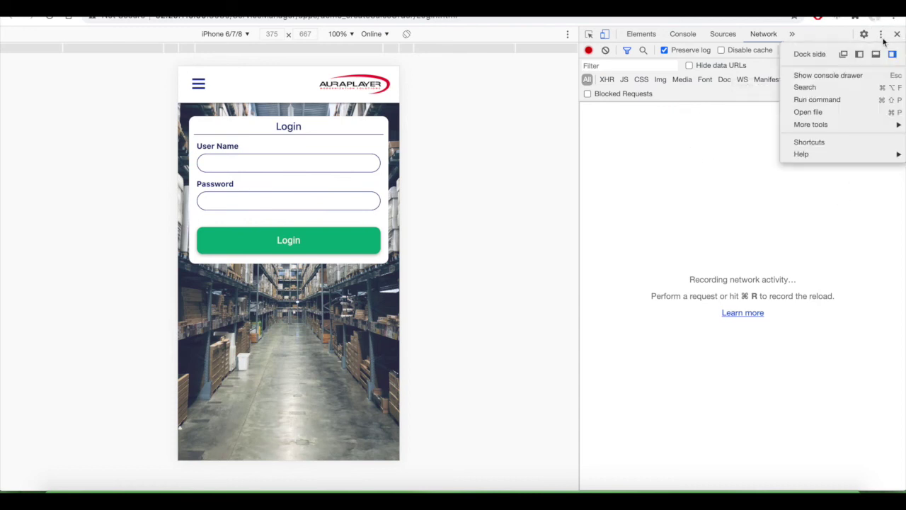
click(844, 54)
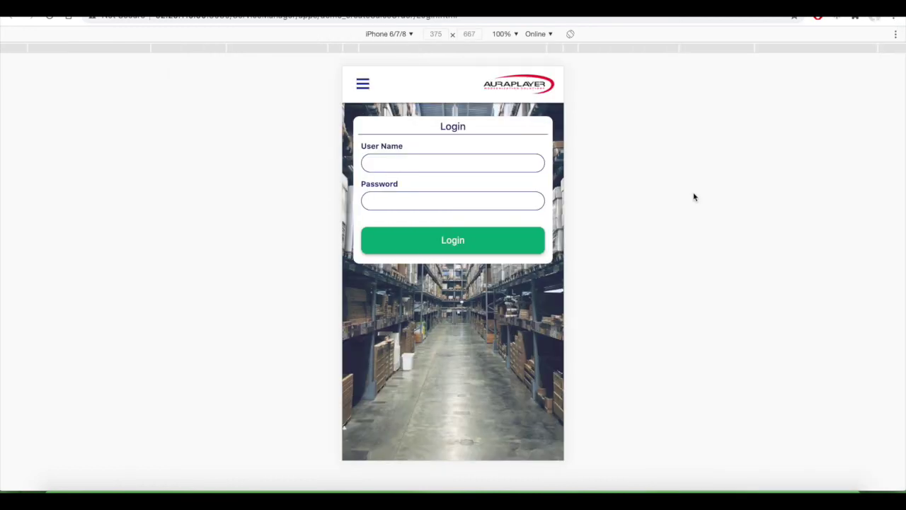
Log in to the app with the saved user name operations and the account password.
click(498, 164)
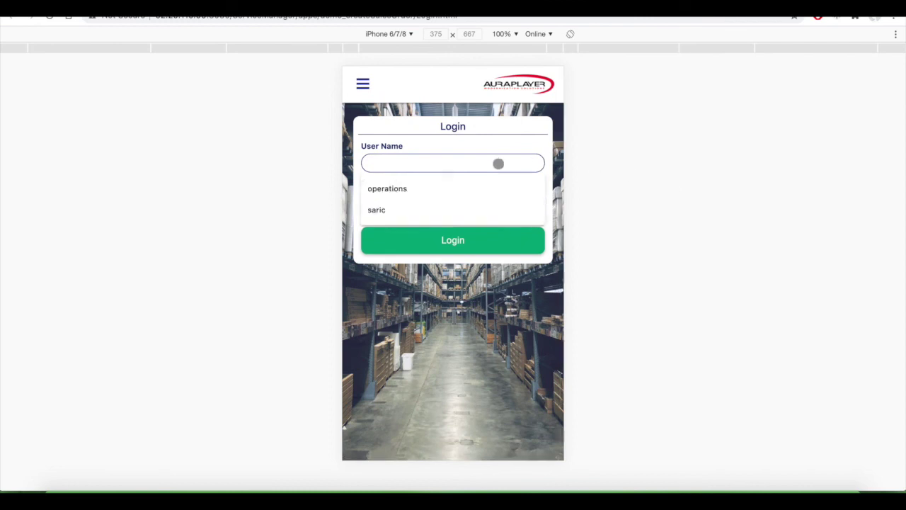
click(440, 185)
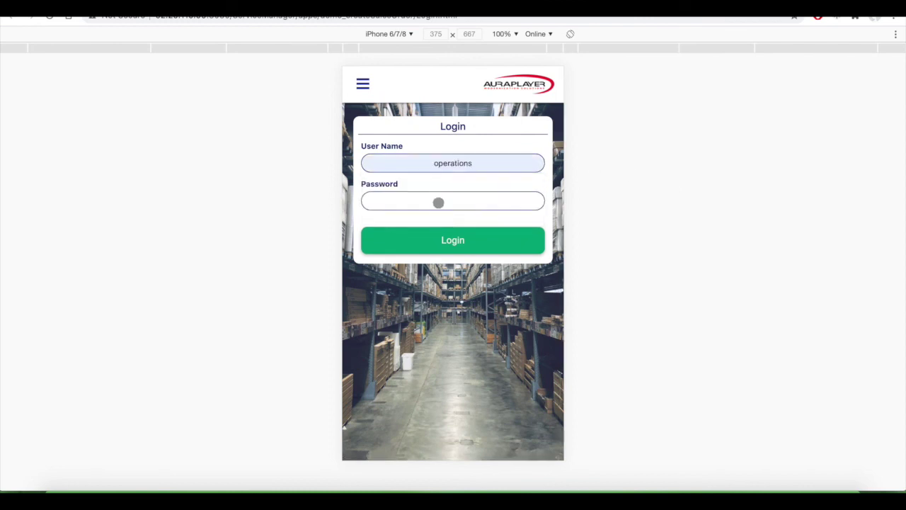
text(o)
click(461, 243)
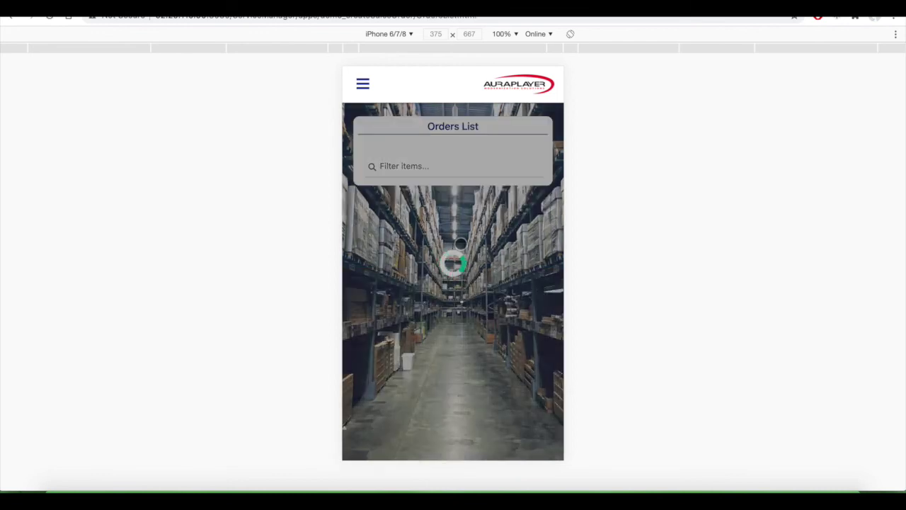
Look through the Orders List, filter it by 76, and clear the filter.
scroll(457, 305, down, 5)
scroll(459, 322, up, 10)
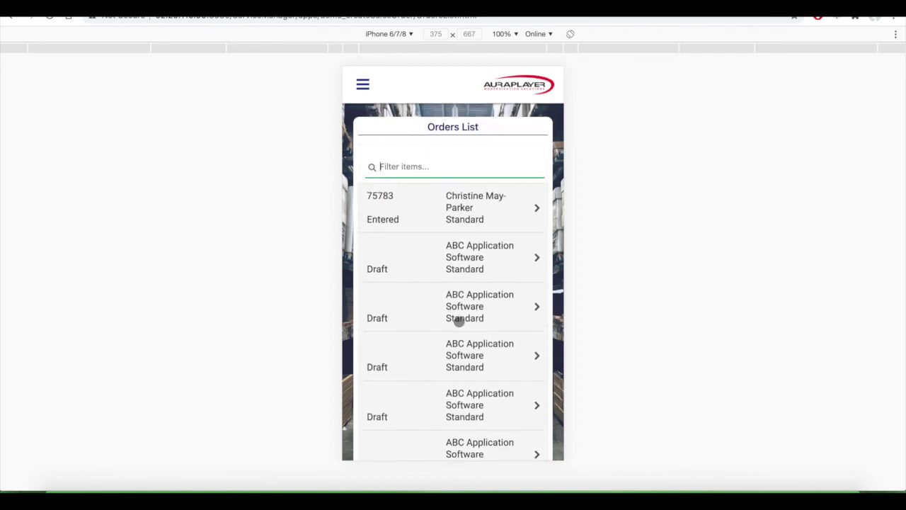
text(76)
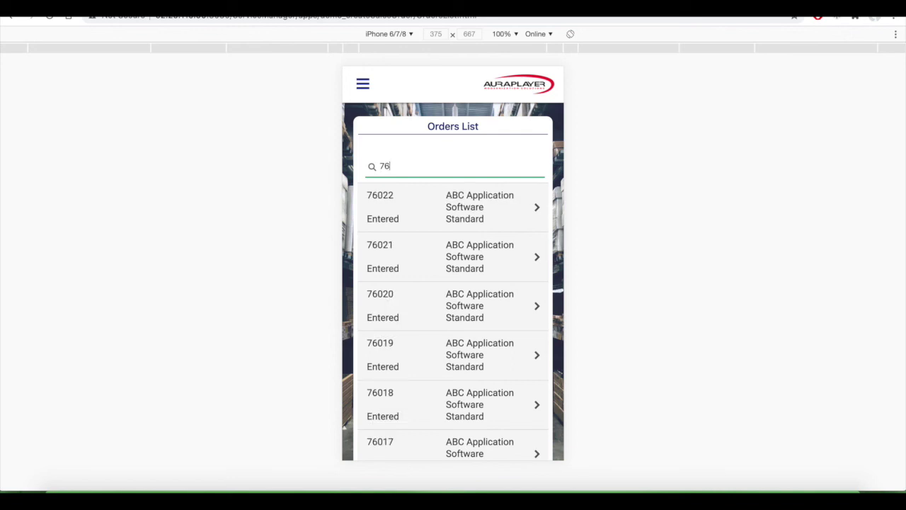
key(BackSpace)
key(BackSpace)
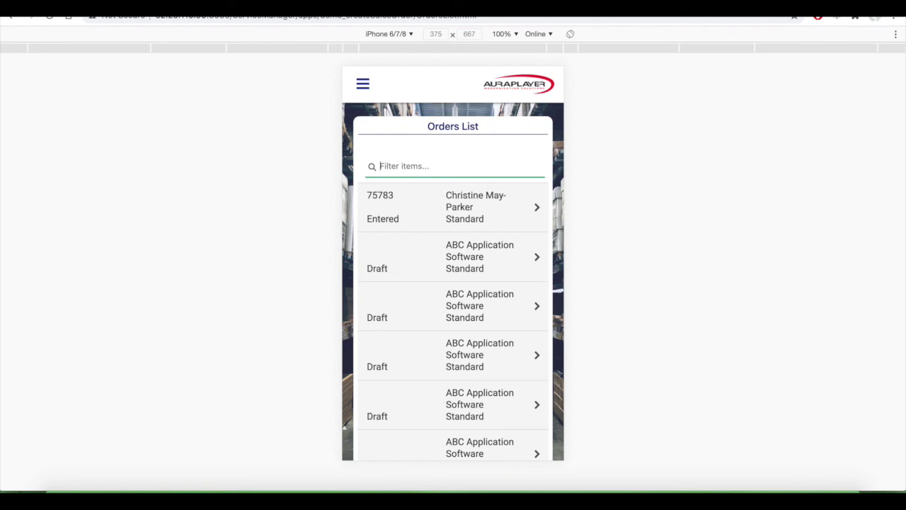
Open the app's New Order page and try out editing its order fields.
click(363, 83)
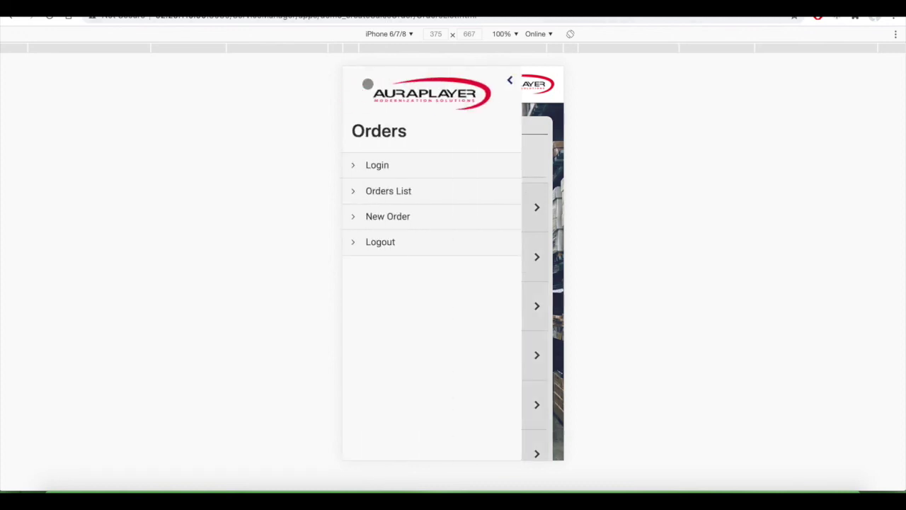
click(402, 218)
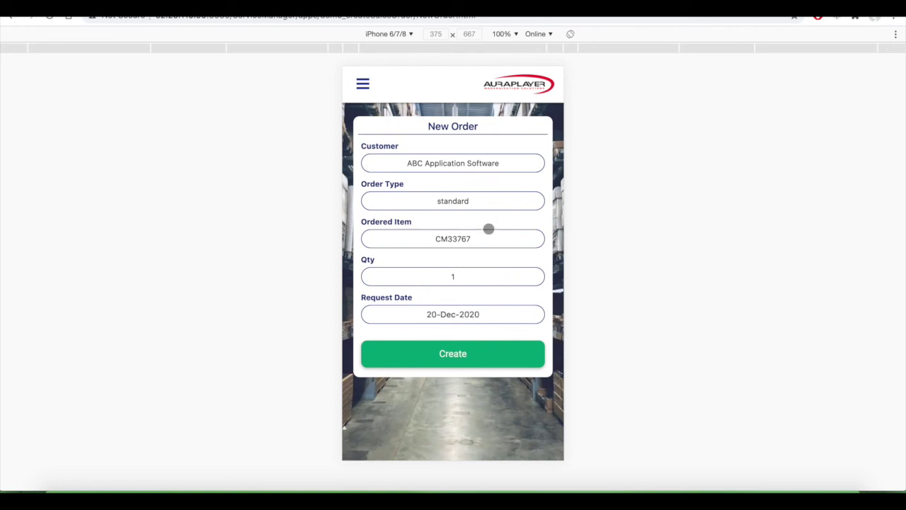
key(BackSpace)
text(2)
click(492, 243)
click(414, 164)
Set the Request Date to 21-Dec-2020, then create the order and dismiss the popup.
click(466, 315)
drag(399, 253, 396, 233)
click(541, 339)
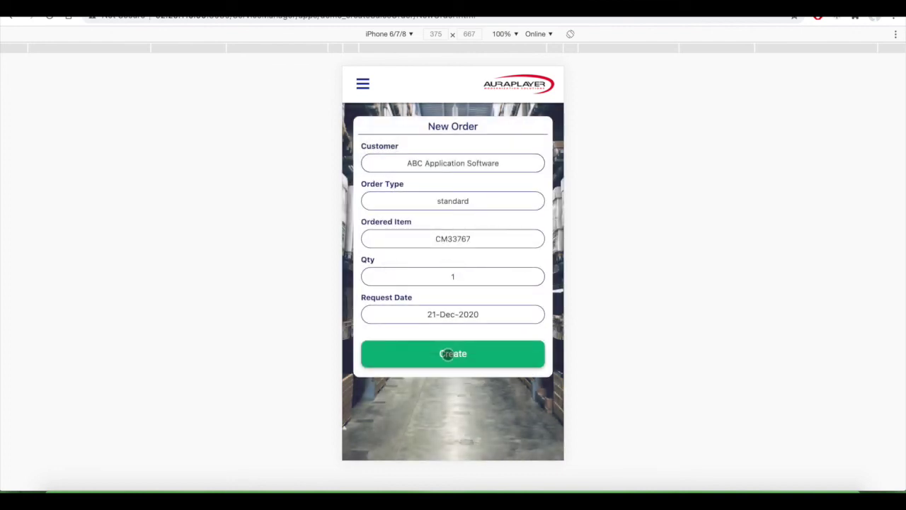
click(448, 354)
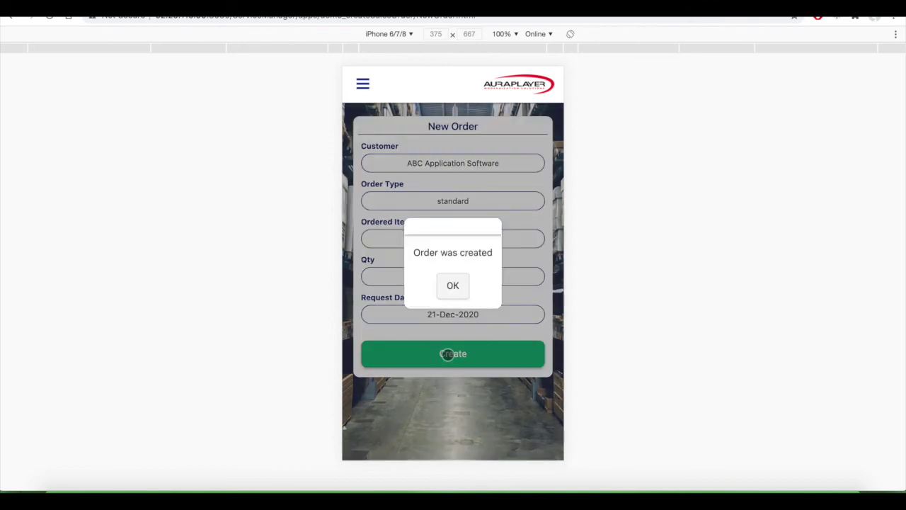
click(454, 286)
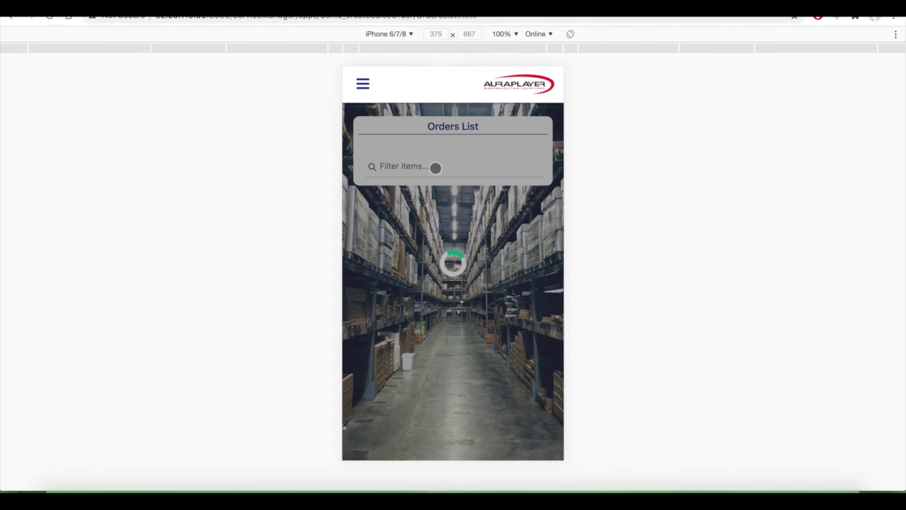
Filter the Orders List by 76 and select the first order in the filtered list.
click(436, 167)
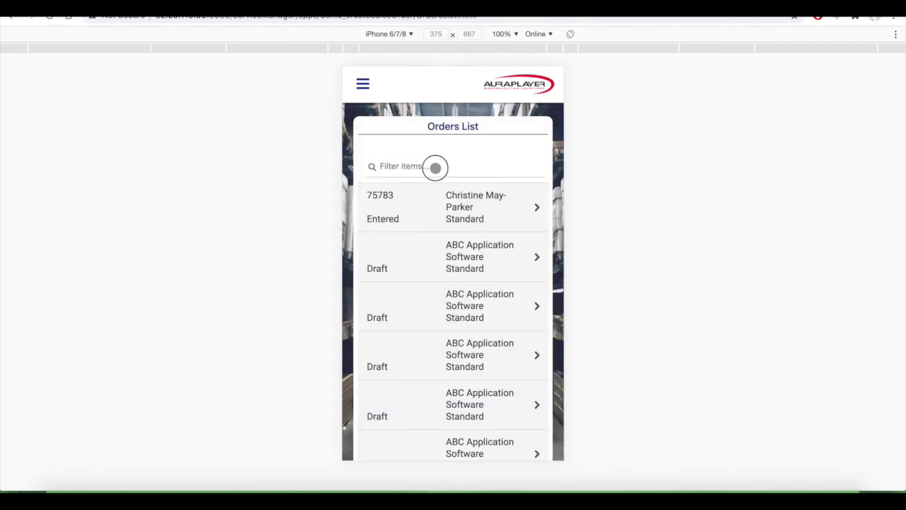
text(76)
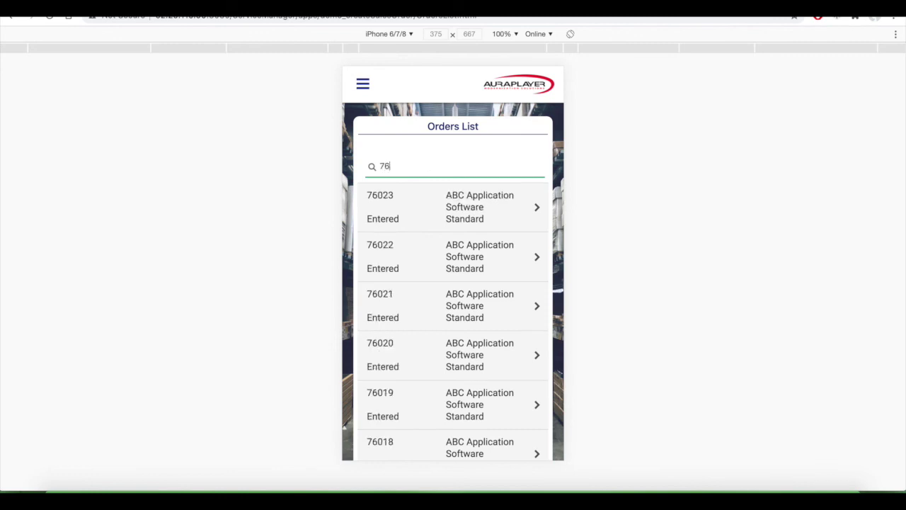
click(411, 203)
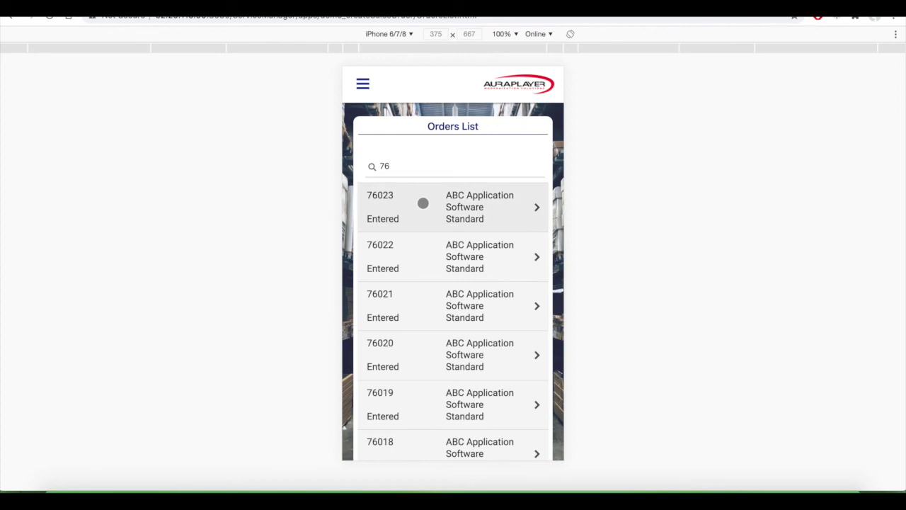